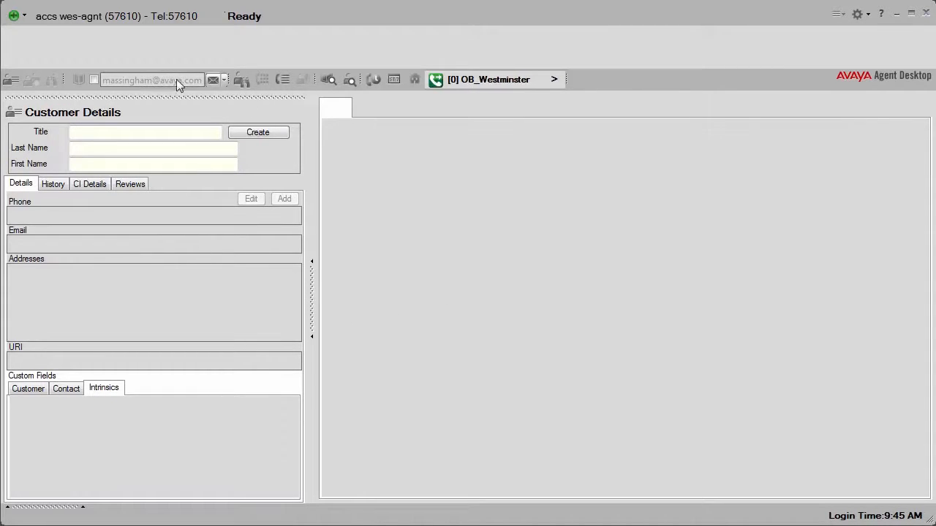
Look through the agent status options and the available Not Ready reason codes
{"action": "left_click", "coordinate": [25, 16]}
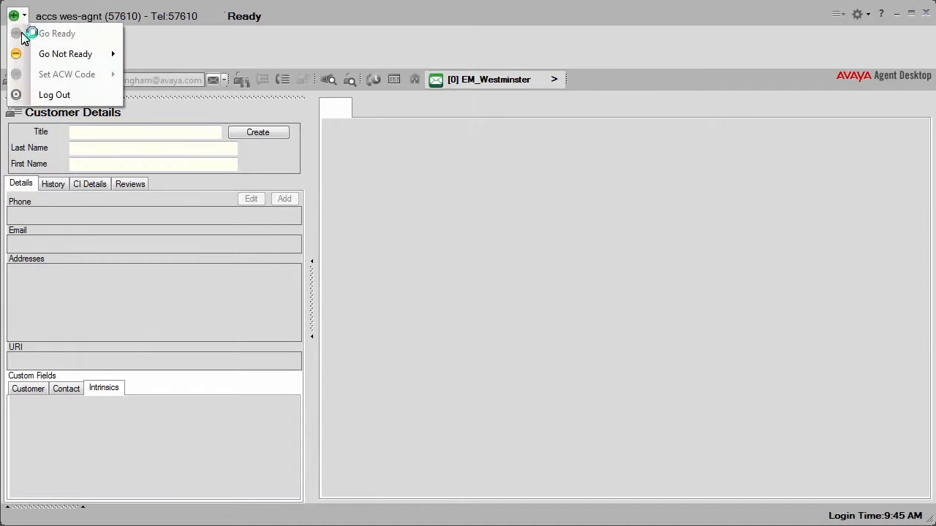
{"action": "mouse_move", "coordinate": [18, 55]}
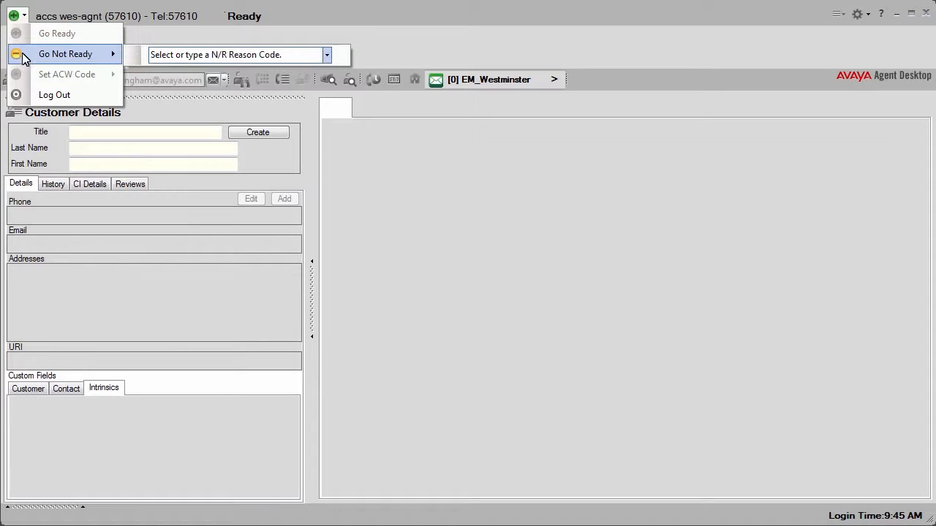
{"action": "left_click", "coordinate": [326, 55]}
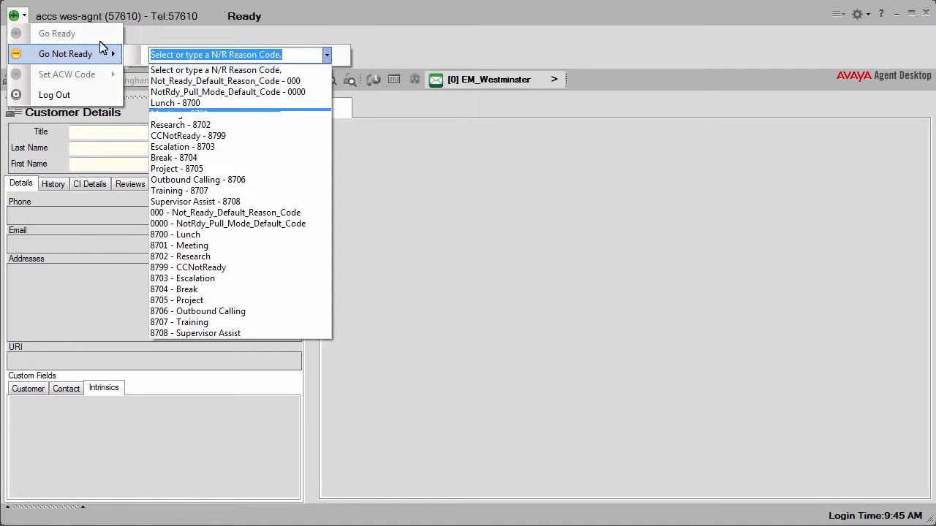
{"action": "left_click", "coordinate": [24, 16]}
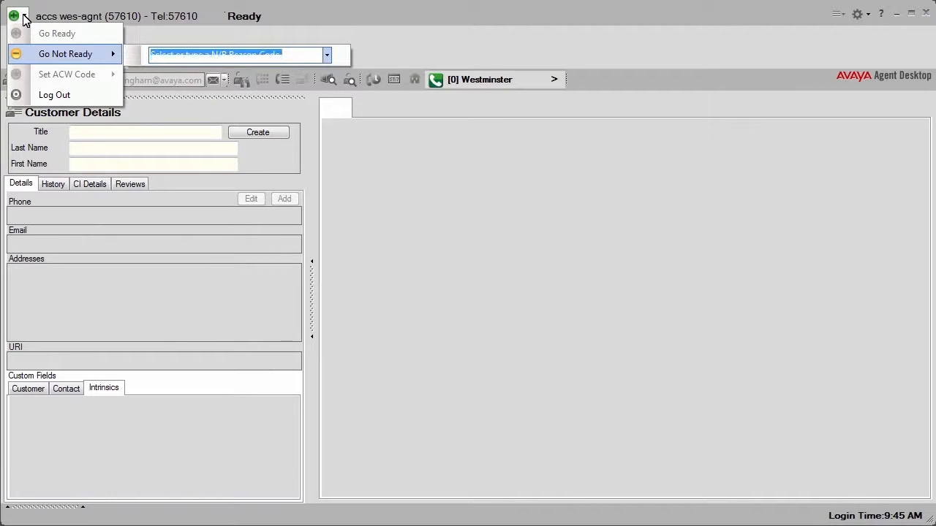
{"action": "left_click", "coordinate": [167, 36]}
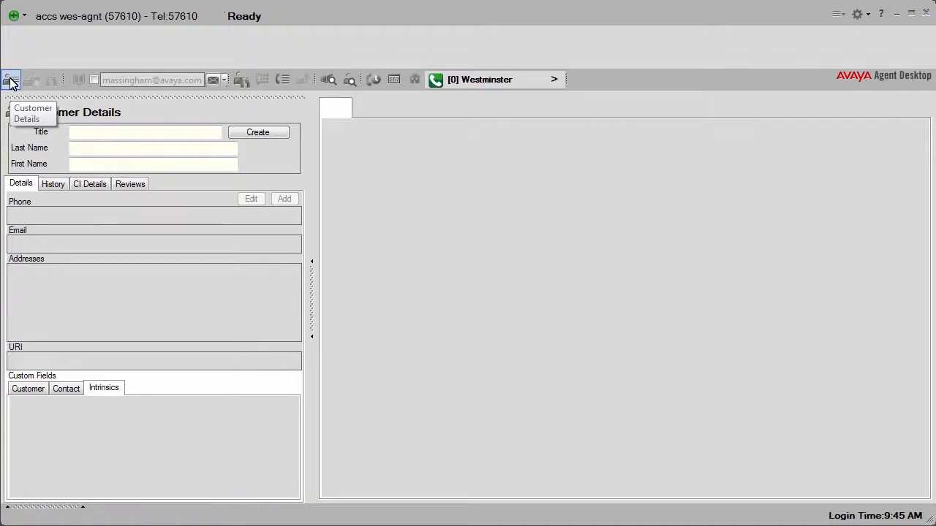
Place a call to the supervisor and look through the call history and its call-type filter options
{"action": "left_click", "coordinate": [242, 80]}
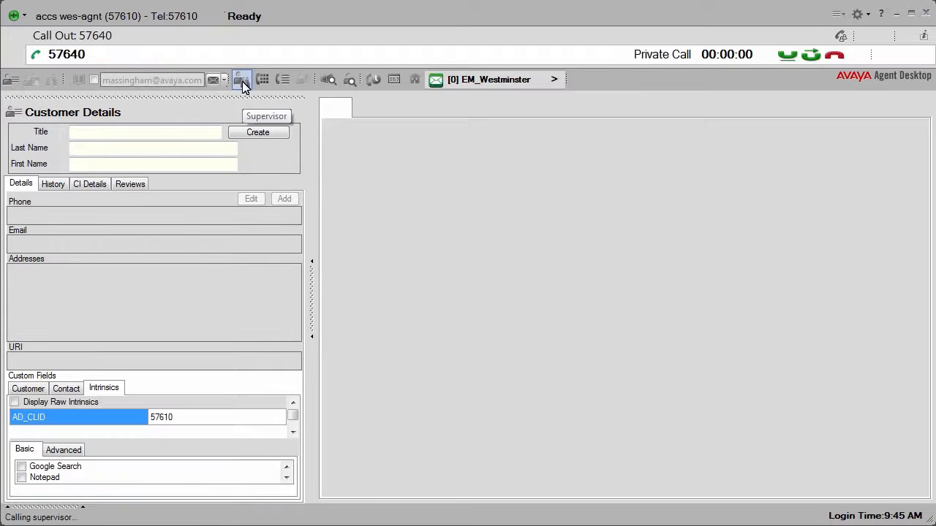
{"action": "left_click", "coordinate": [284, 80]}
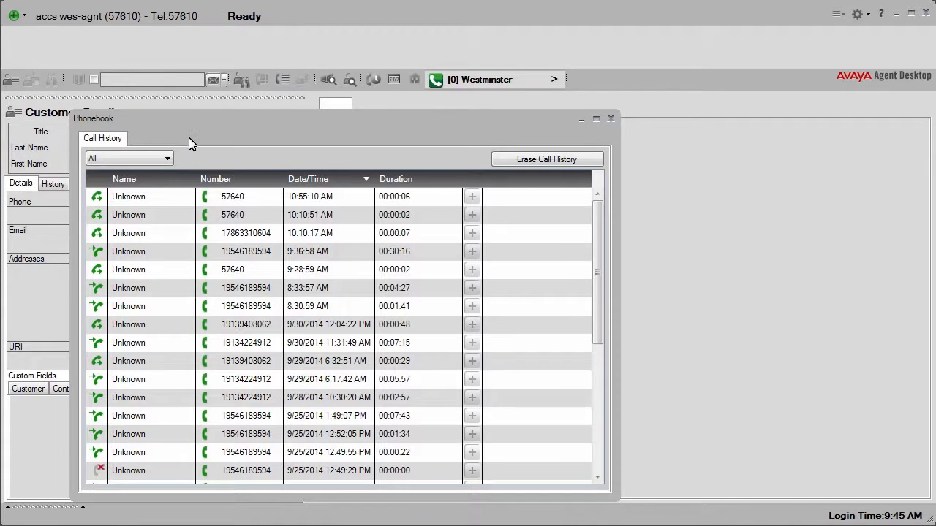
{"action": "left_click", "coordinate": [168, 158]}
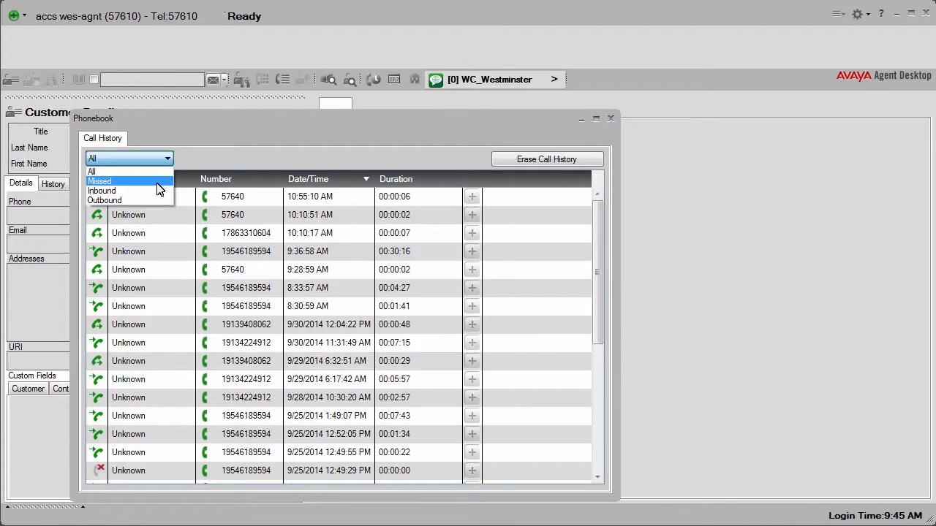
{"action": "left_click", "coordinate": [611, 118]}
{"action": "left_click", "coordinate": [611, 119]}
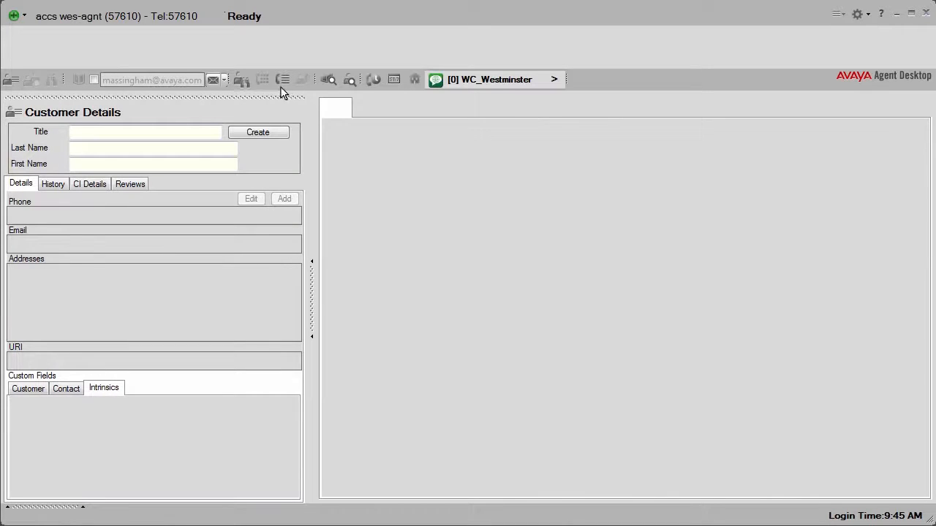
{"action": "left_click", "coordinate": [224, 80]}
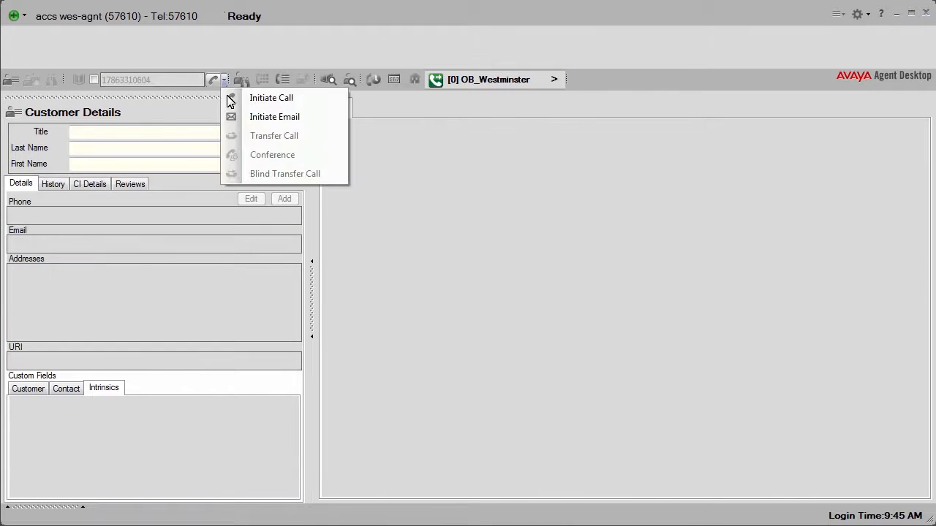
{"action": "left_click", "coordinate": [259, 117]}
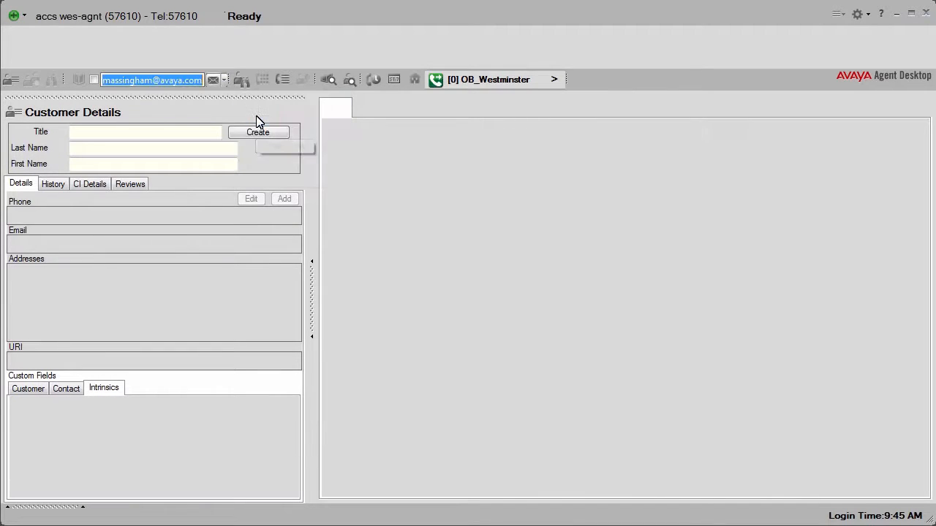
{"action": "left_click", "coordinate": [215, 80]}
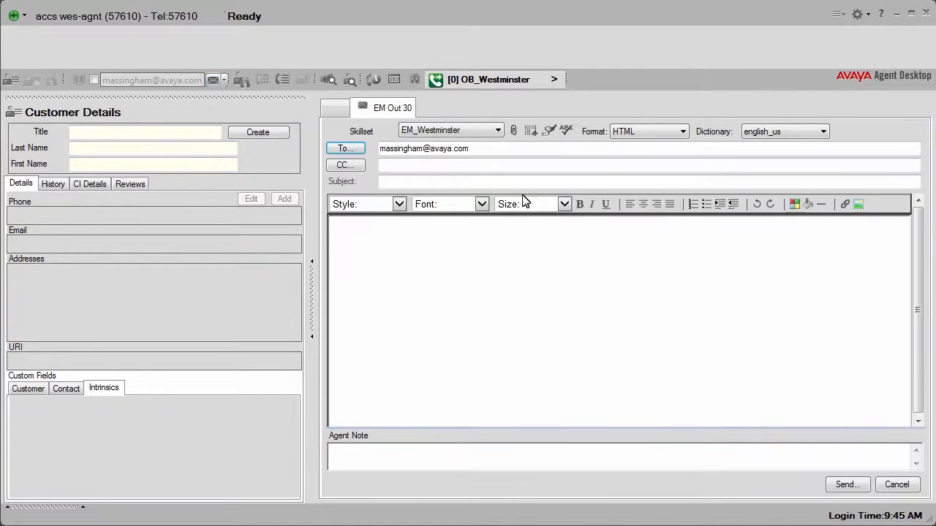
{"action": "left_click", "coordinate": [896, 484]}
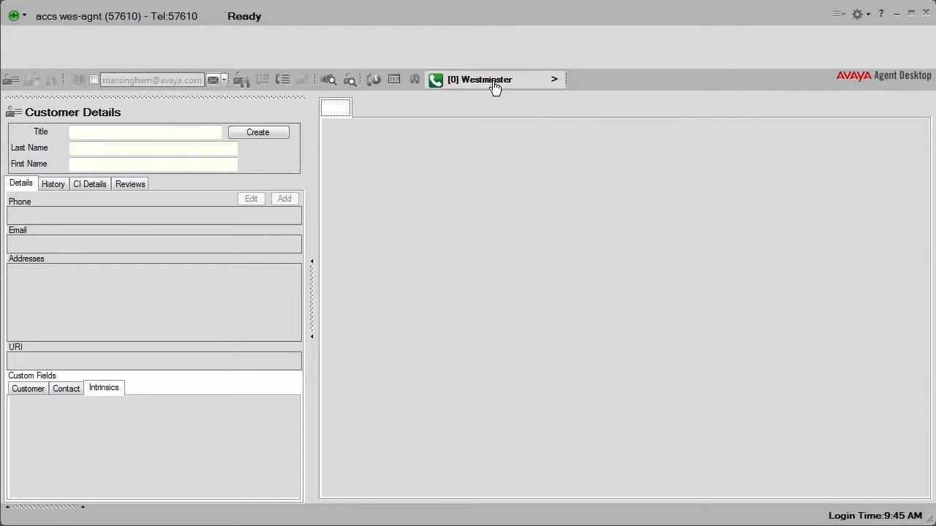
Check the WC_Westminster skillset statistics and view the customer's active web chat and email contacts
{"action": "left_click", "coordinate": [495, 85]}
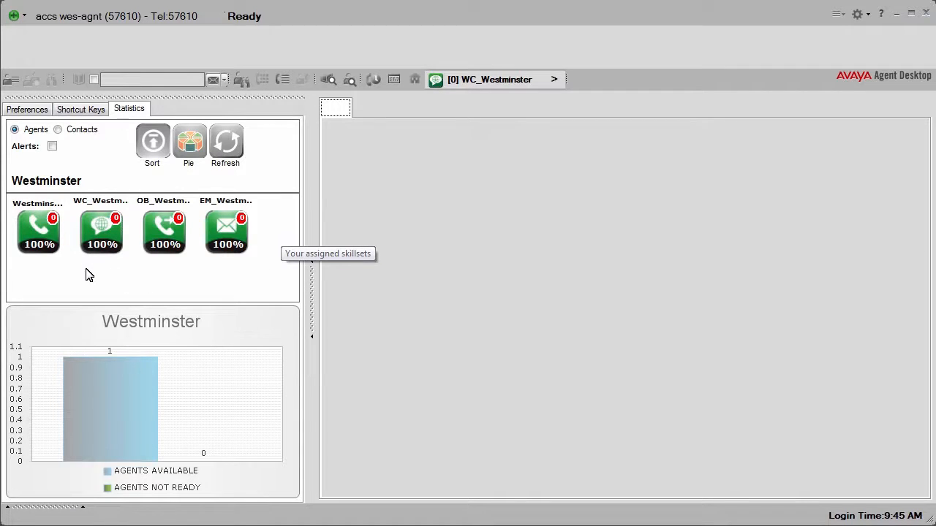
{"action": "left_click", "coordinate": [101, 234]}
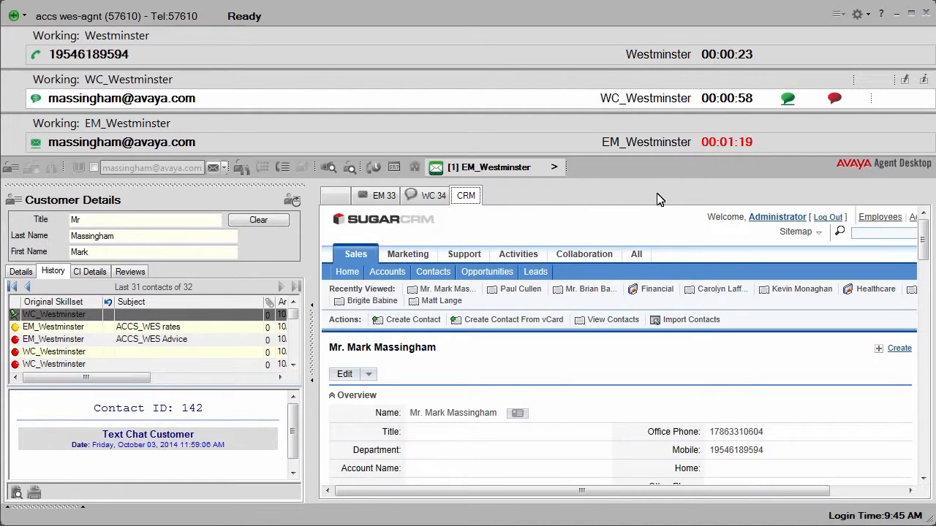
{"action": "left_click", "coordinate": [427, 199]}
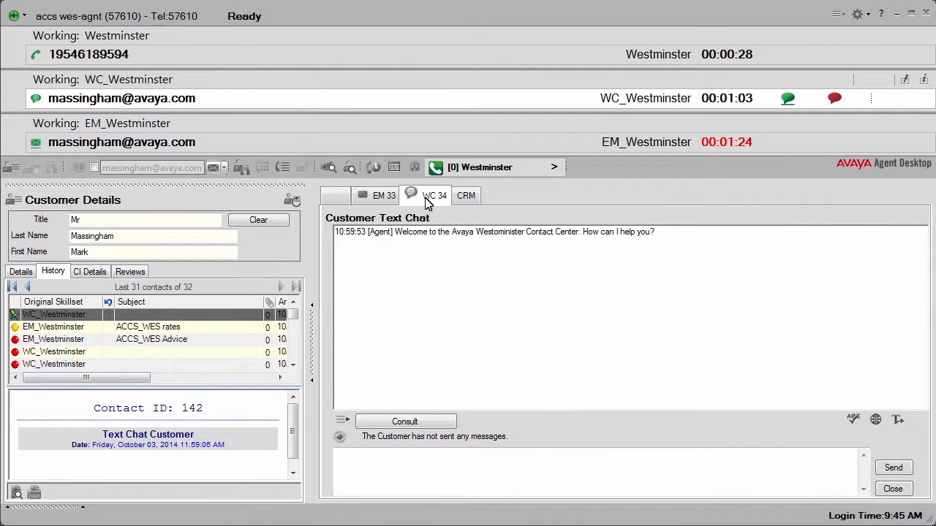
{"action": "left_click", "coordinate": [382, 197]}
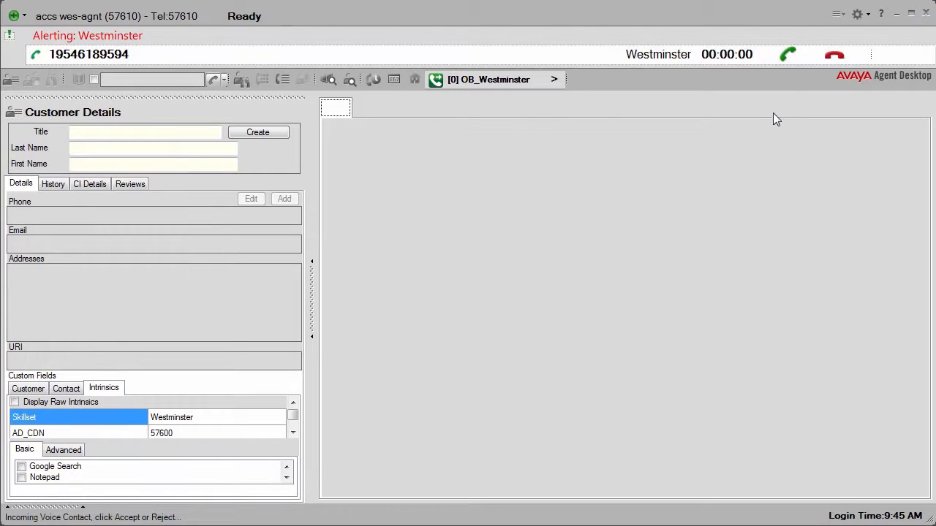
Accept the incoming Westminster voice call and dial a second party's phone number for a conference
{"action": "left_click", "coordinate": [785, 56]}
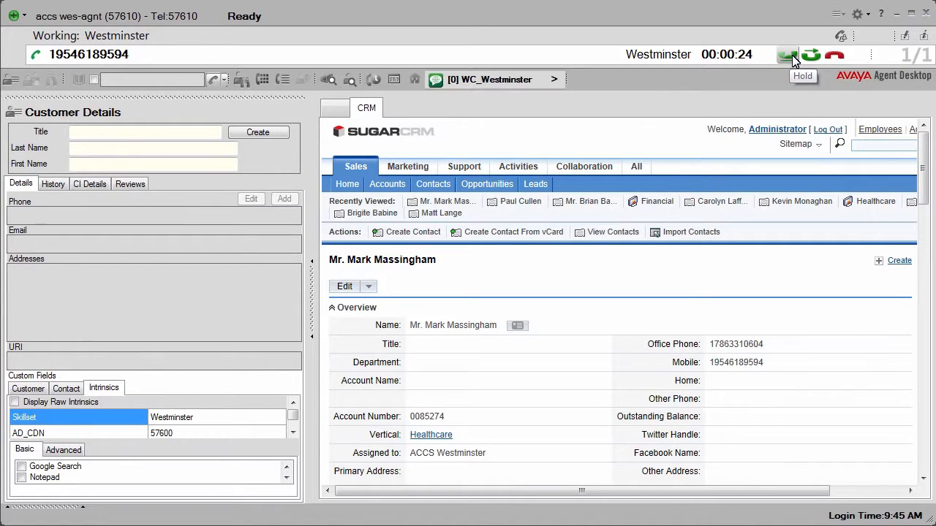
{"action": "left_click", "coordinate": [843, 37]}
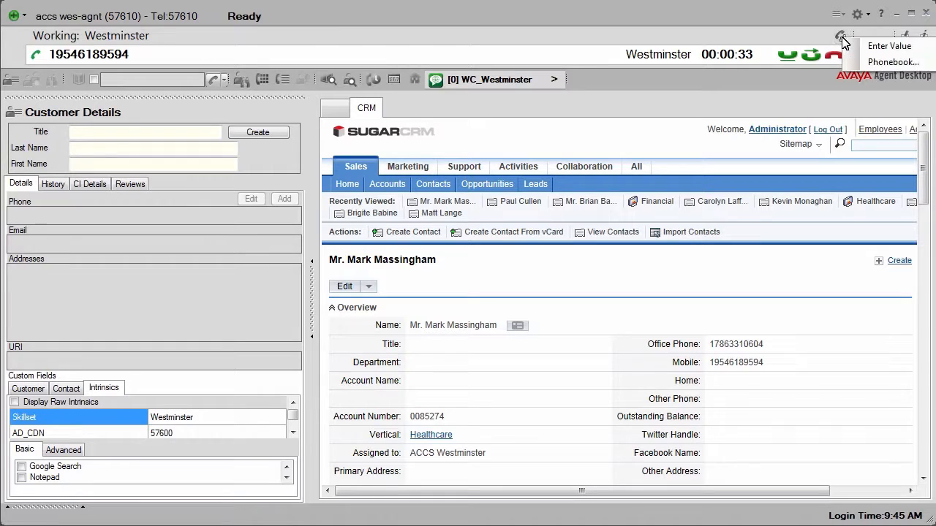
{"action": "left_click", "coordinate": [889, 46]}
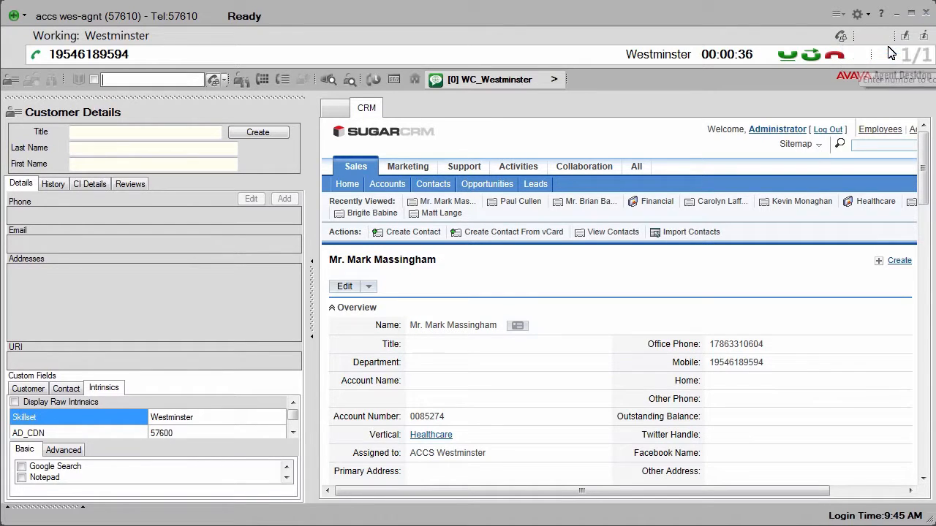
{"action": "left_click", "coordinate": [151, 79]}
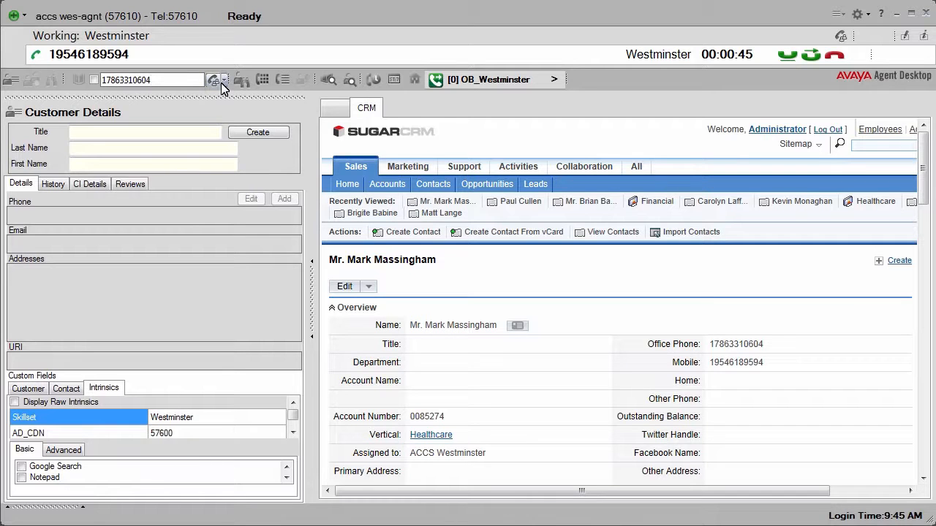
{"action": "left_click", "coordinate": [215, 81]}
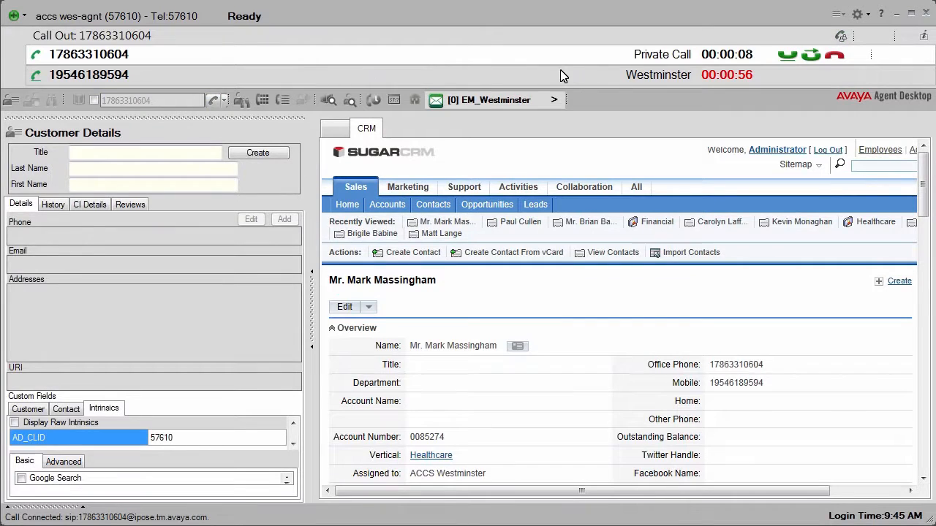
Join the dialed party with the customer in a conference and release the Westminster call
{"action": "left_click", "coordinate": [841, 38]}
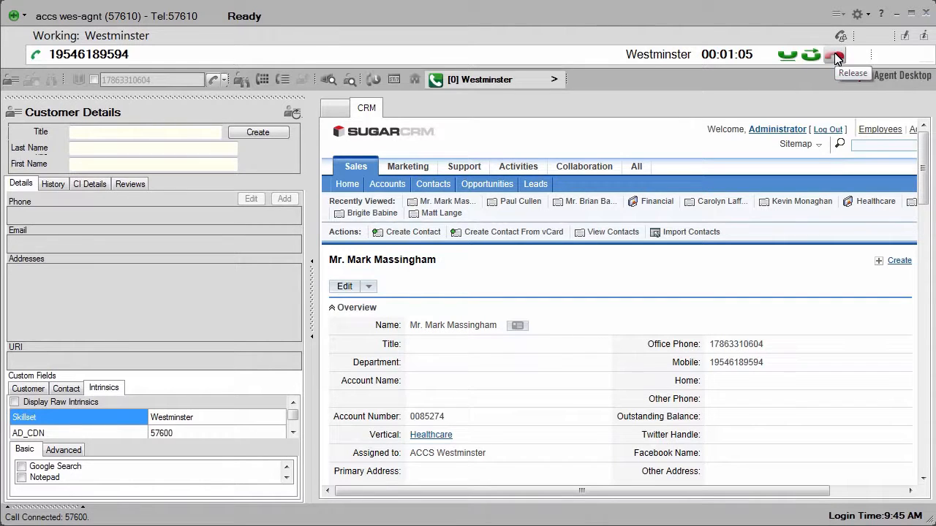
{"action": "left_click", "coordinate": [837, 57]}
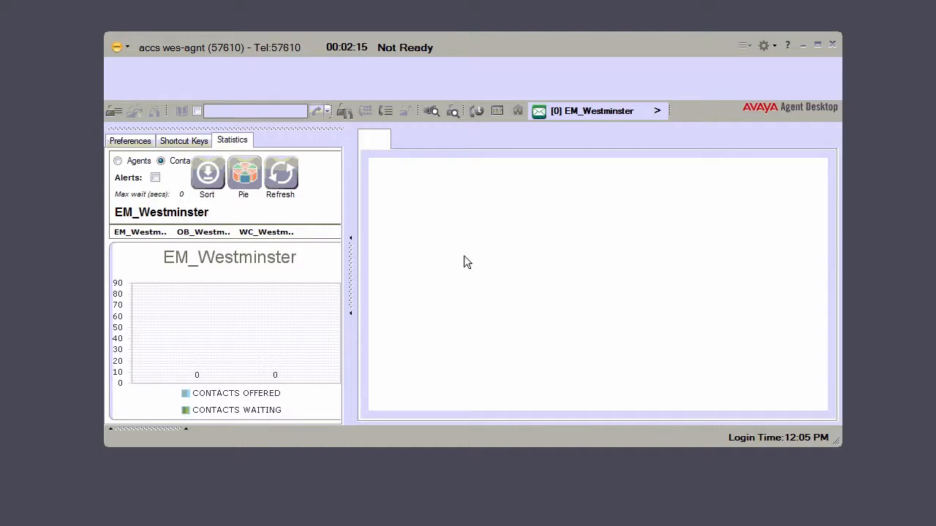
Set the agent status to Ready and accept the alerting OB_Westminster outbound contact
{"action": "left_click", "coordinate": [117, 48]}
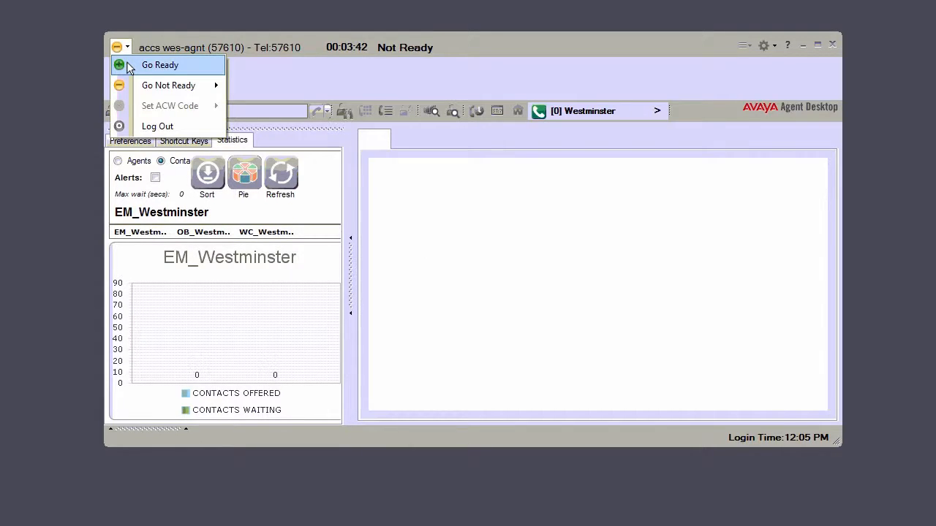
{"action": "left_click", "coordinate": [128, 67]}
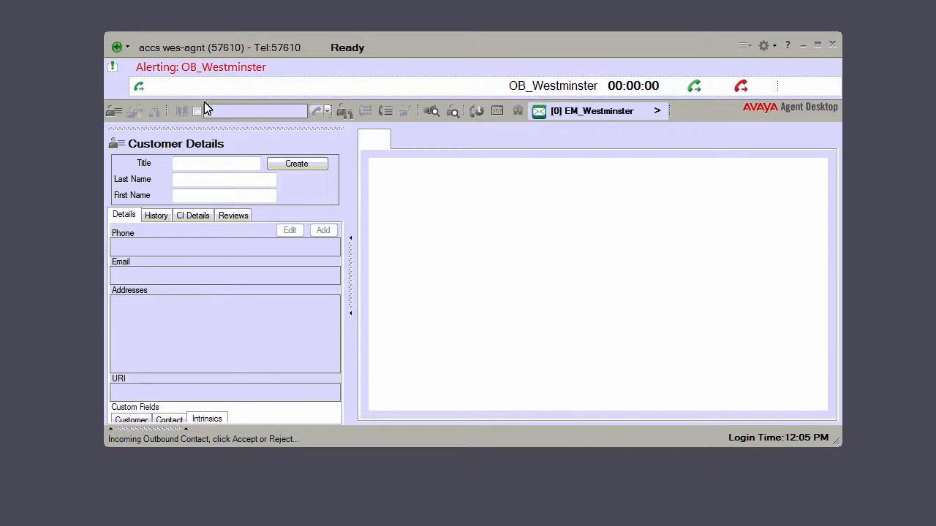
{"action": "left_click", "coordinate": [694, 87]}
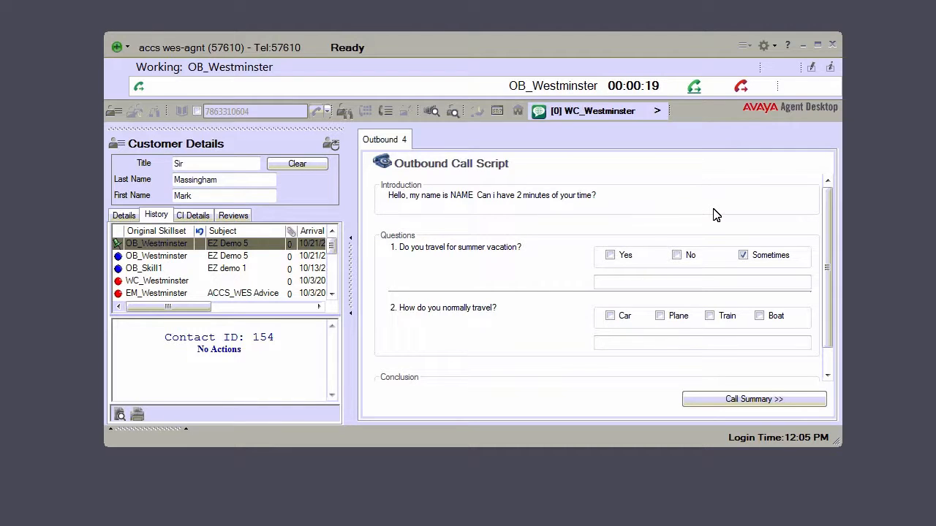
Answer the outbound call script with only Yes for summer vacation travel and Car for the normal way of travelling
{"action": "left_click", "coordinate": [743, 255]}
{"action": "left_click", "coordinate": [611, 258]}
{"action": "left_click", "coordinate": [609, 316]}
{"action": "left_click_drag", "start_coordinate": [829, 314], "coordinate": [832, 344]}
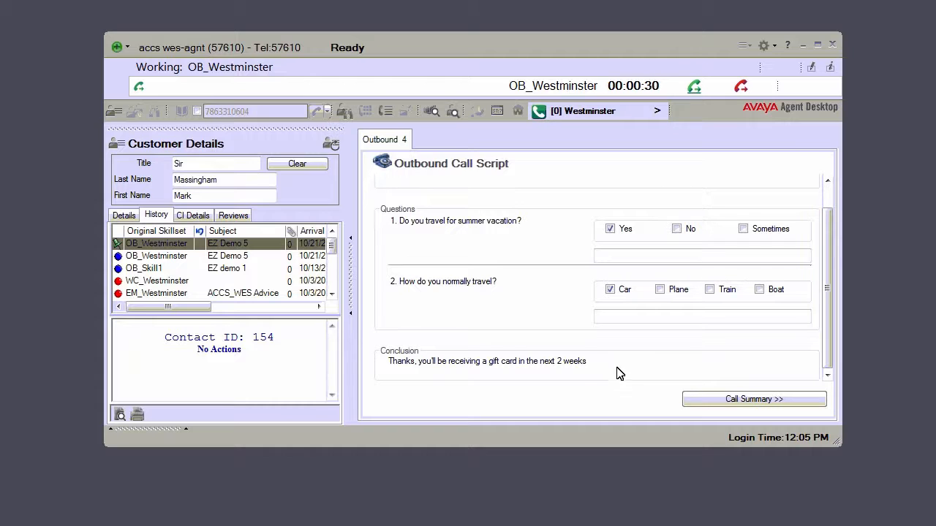
Set the disposition code to Completed in the outbound call summary and close the contact
{"action": "left_click", "coordinate": [739, 401]}
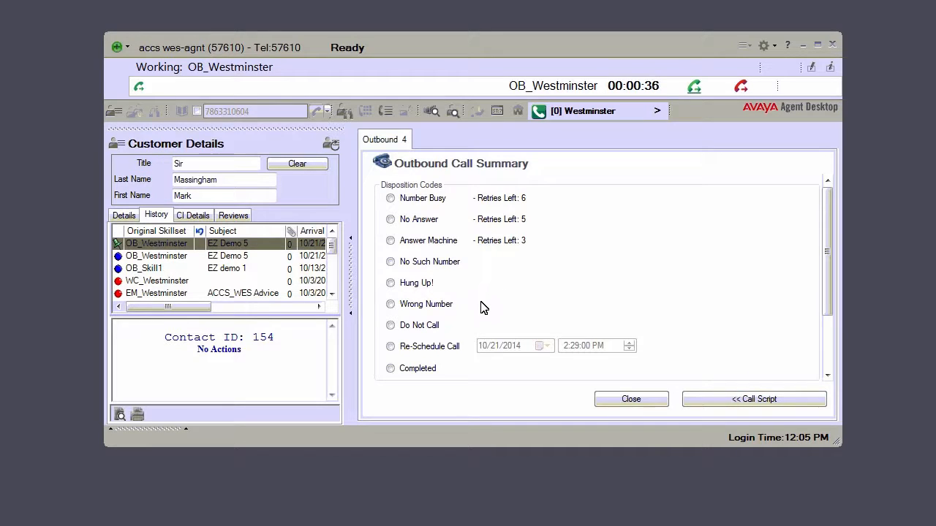
{"action": "left_click", "coordinate": [391, 369]}
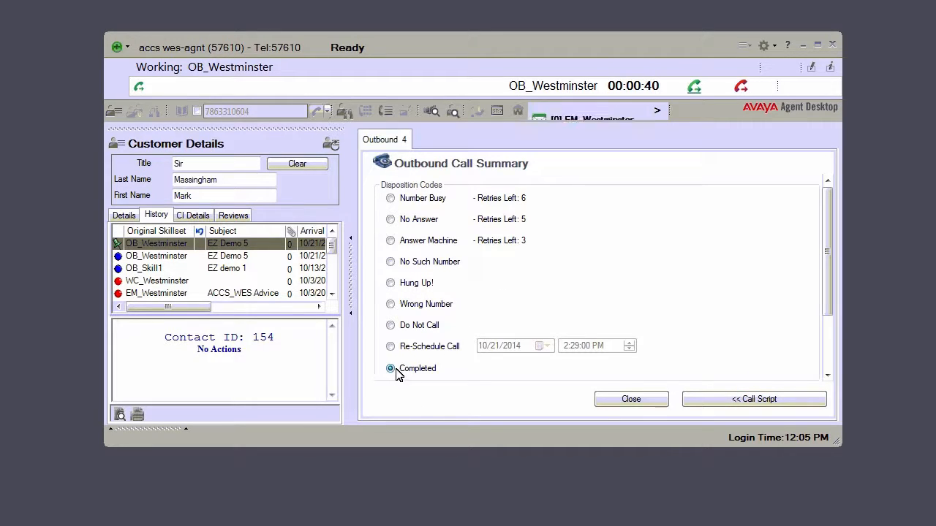
{"action": "left_click", "coordinate": [631, 400]}
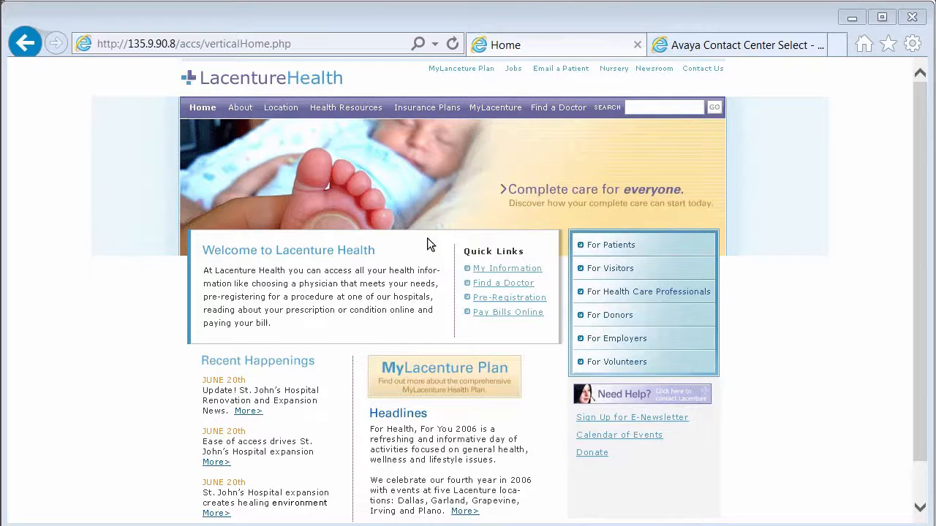
Open the Need Help contact page of the Lacenture Health website and log in with the customer's email address
{"action": "left_click", "coordinate": [643, 395]}
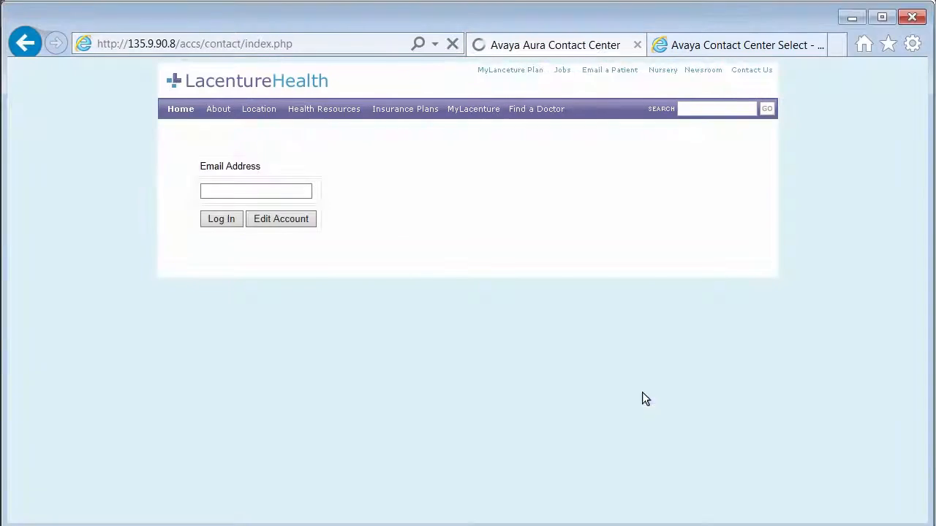
{"action": "left_click", "coordinate": [216, 192]}
{"action": "left_click", "coordinate": [228, 219]}
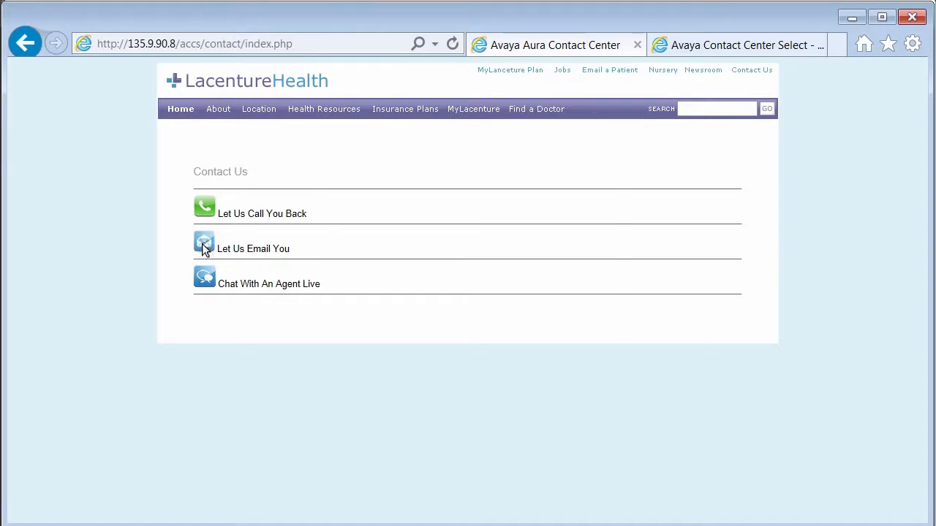
Send an email request with the subject "Advice" and the comment "I have a painful knee", and switch to the Outlook inbox
{"action": "left_click", "coordinate": [204, 248]}
{"action": "left_click", "coordinate": [359, 217]}
{"action": "type", "text": "Advice"}
{"action": "key", "text": "Tab"}
{"action": "type", "text": "I have a painful knee"}
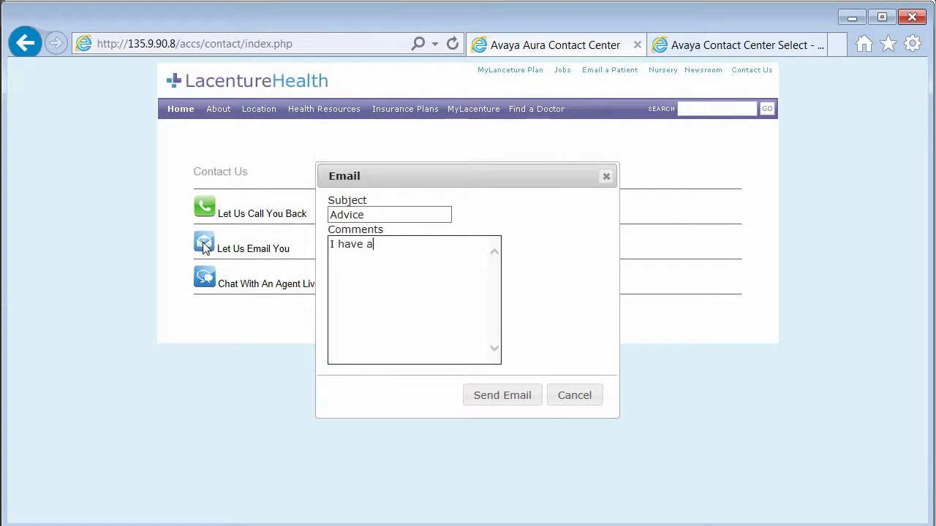
{"action": "left_click", "coordinate": [492, 399]}
{"action": "key", "text": "alt+Tab"}
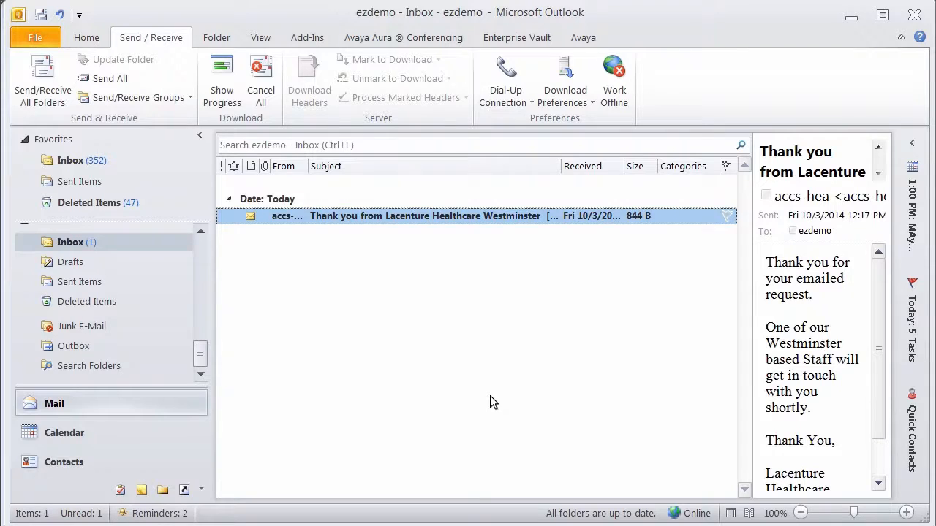
Open the "Thank you from Lacenture Healthcare Westminster" email in Outlook, and accept the incoming EM_Westminster email contact in Agent Desktop
{"action": "double_click", "coordinate": [455, 214]}
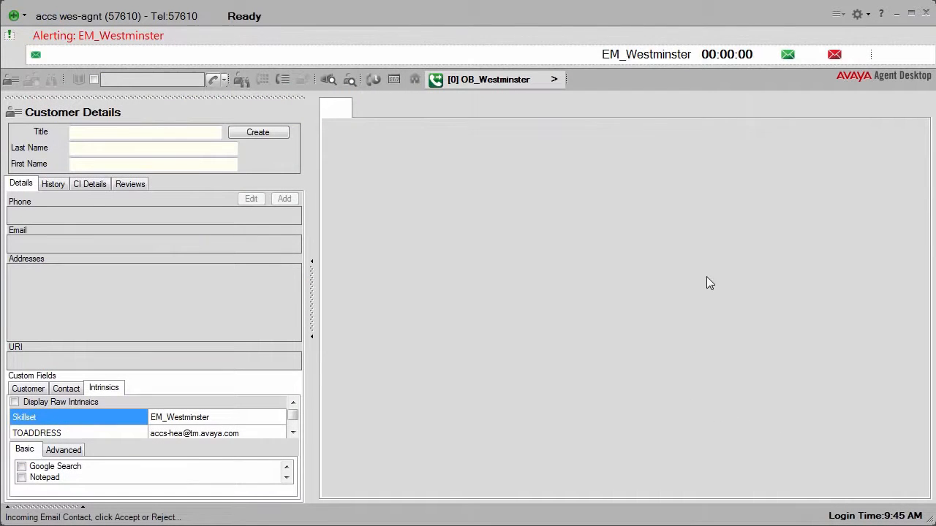
{"action": "left_click", "coordinate": [787, 55]}
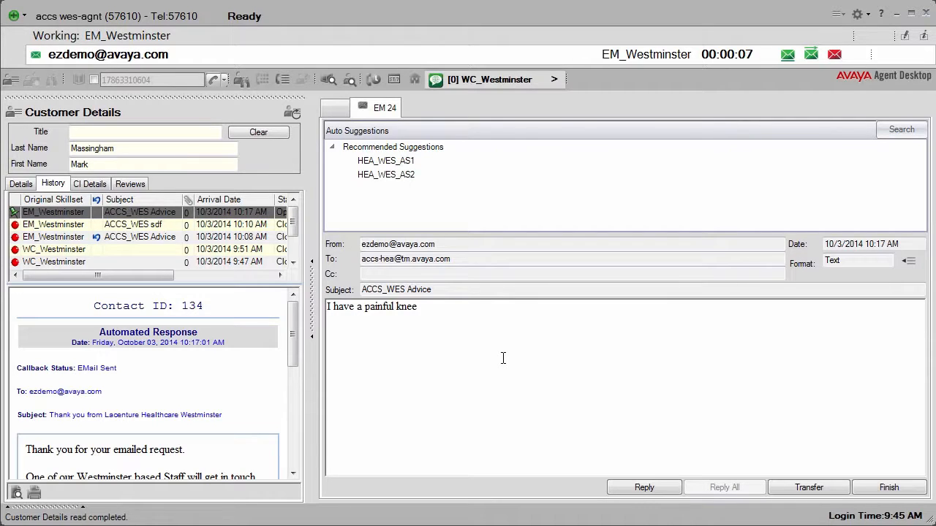
Preview the recommended suggestions HEA_WES_AS1 and HEA_WES_AS2, and use HEA_WES_AS2 as the reply to the knee email
{"action": "left_click", "coordinate": [428, 149]}
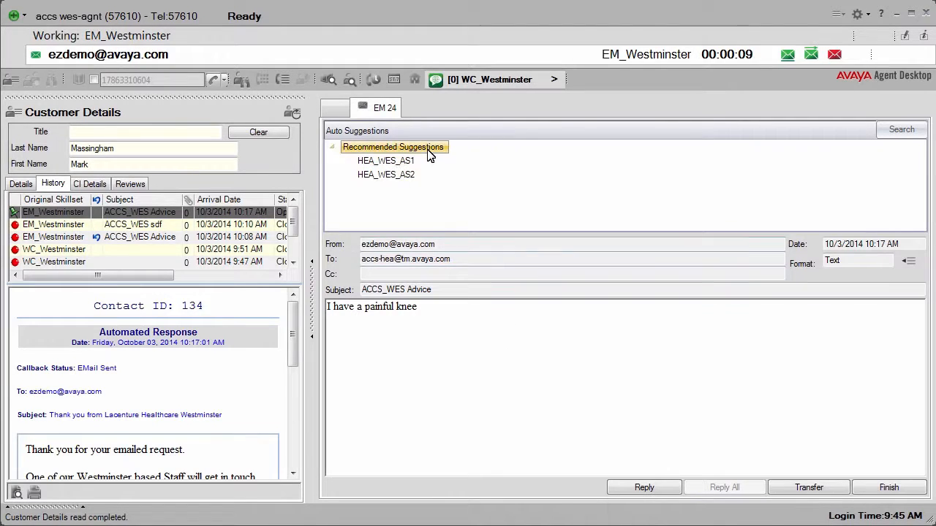
{"action": "left_click", "coordinate": [404, 163]}
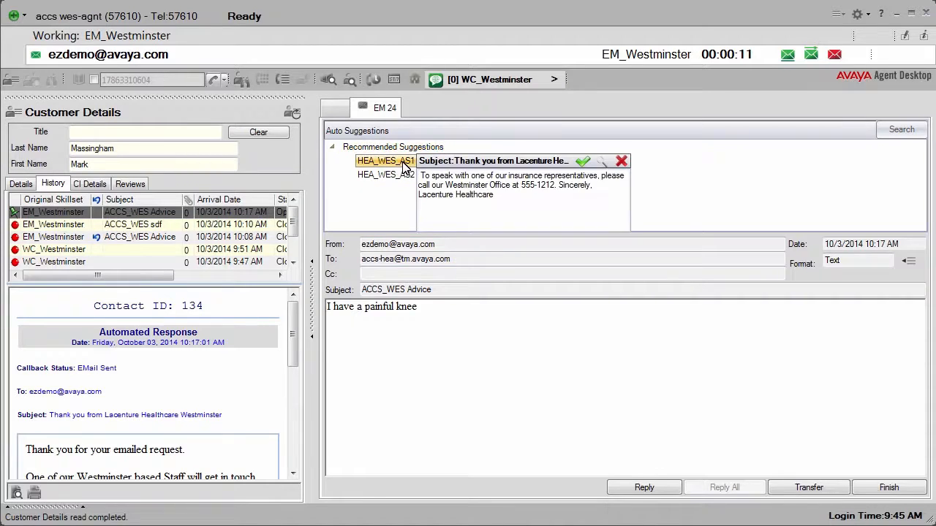
{"action": "left_click", "coordinate": [406, 176]}
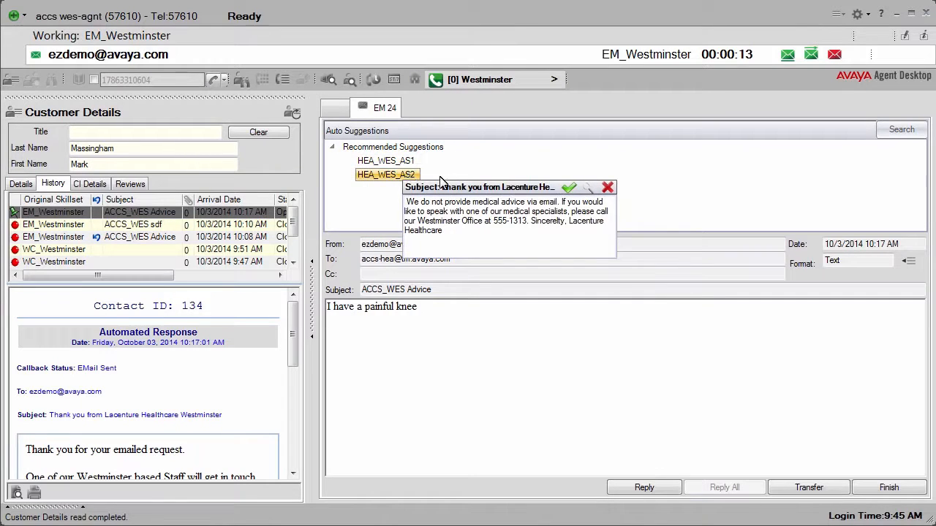
{"action": "left_click", "coordinate": [570, 188]}
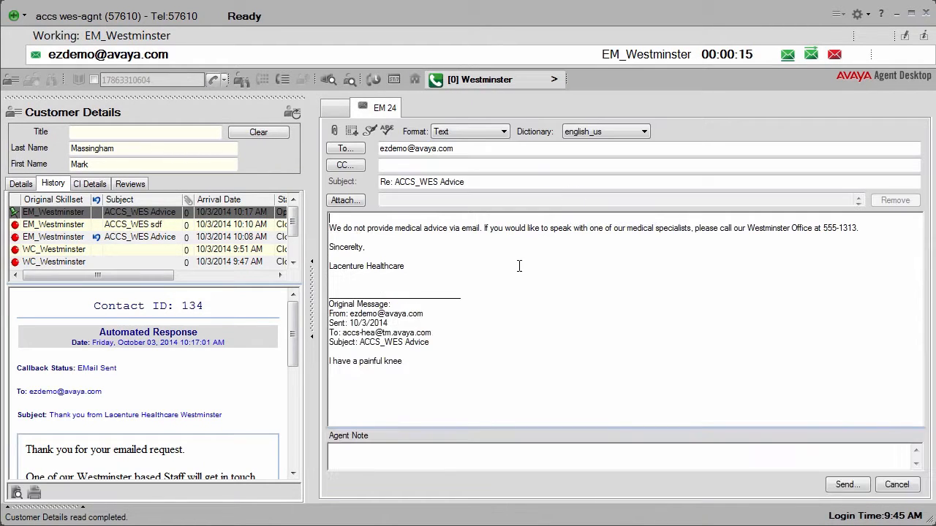
Add a "Hi" greeting with the customer's name above the suggested reply text and send the email
{"action": "type", "text": "Hi "}
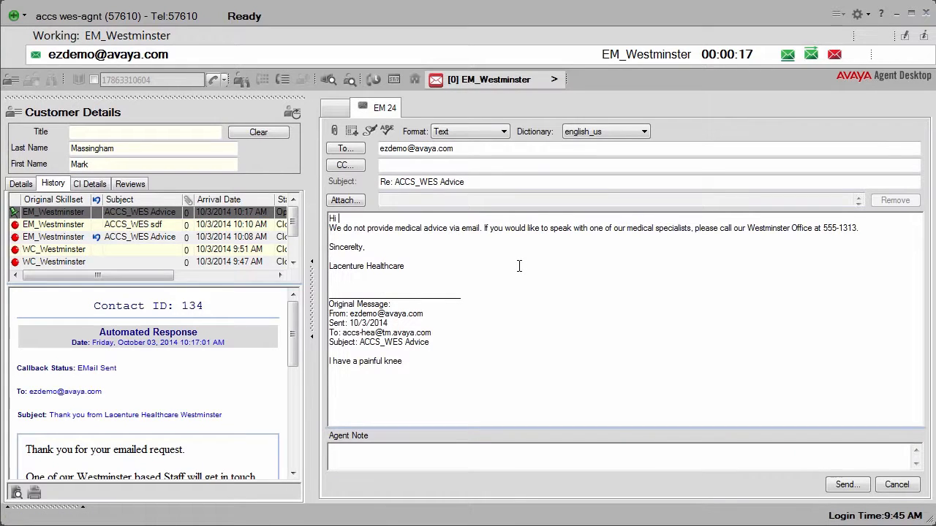
{"action": "type", "text": "Ezdemo,"}
{"action": "left_click", "coordinate": [848, 486]}
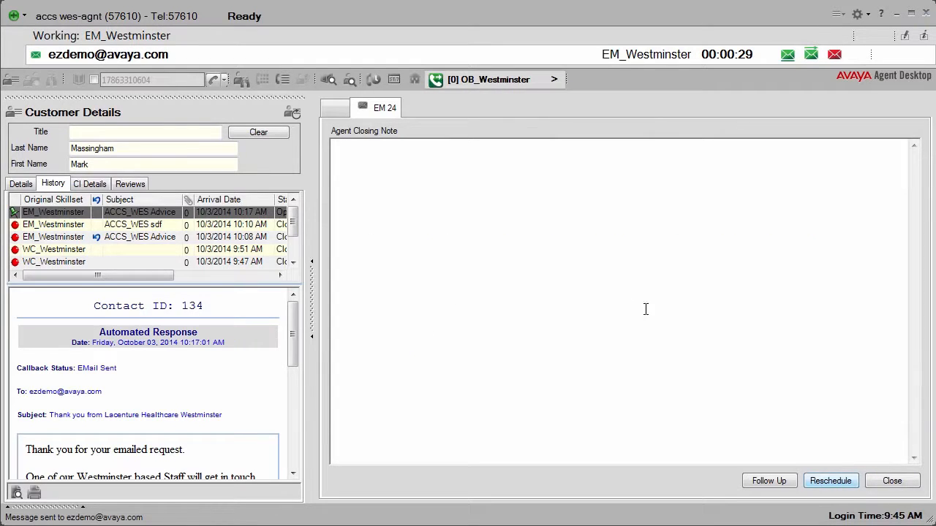
Close the email contact with the note "Wanted medical advice, sent to nurses helpline." and open the Re: ACCS_WES Advice reply in Outlook
{"action": "type", "text": "Wanted medical advice, sent to nurses helpline."}
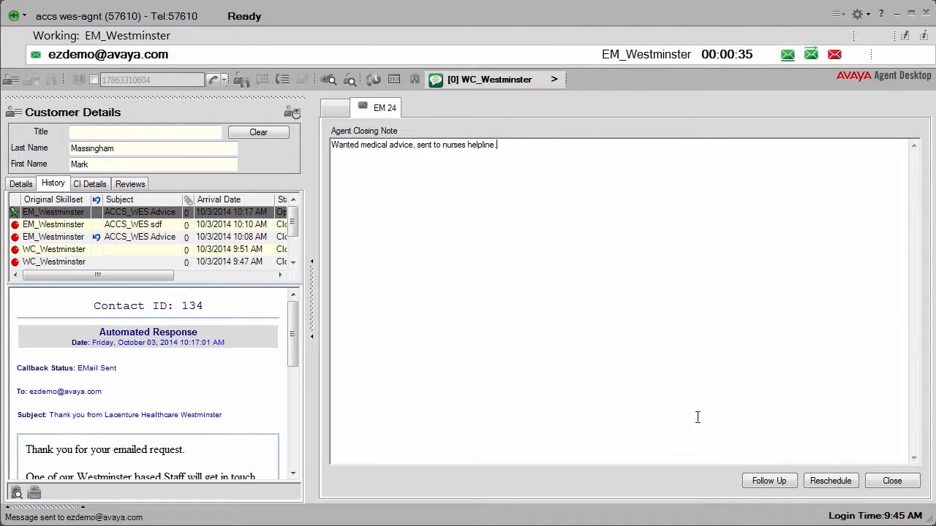
{"action": "left_click", "coordinate": [894, 483]}
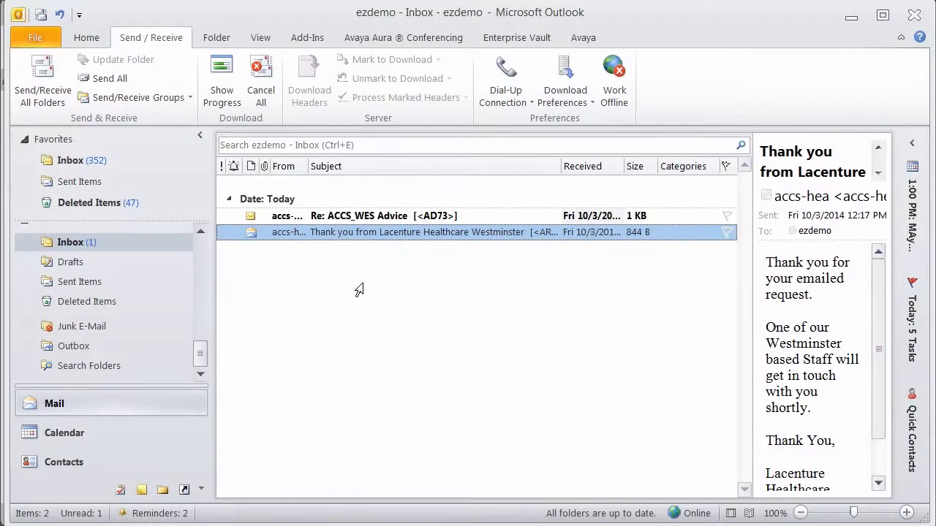
{"action": "double_click", "coordinate": [365, 215]}
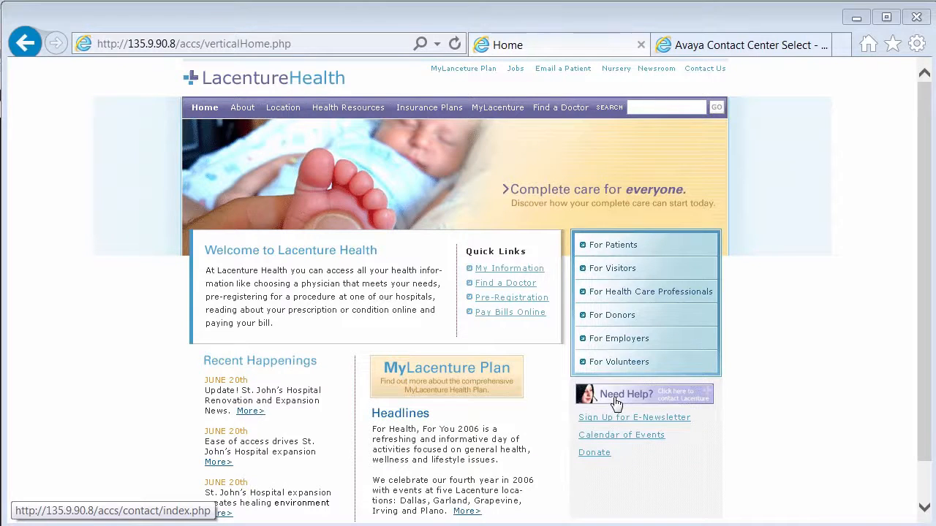
Log in to the Need Help page of the Lacenture Health website with the customer's email address and request a live agent chat
{"action": "left_click", "coordinate": [616, 403]}
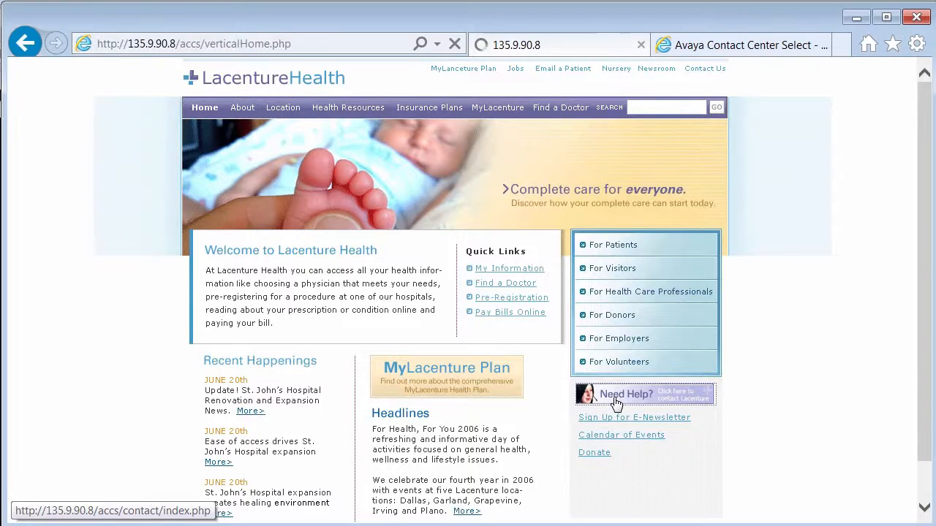
{"action": "left_click", "coordinate": [306, 191]}
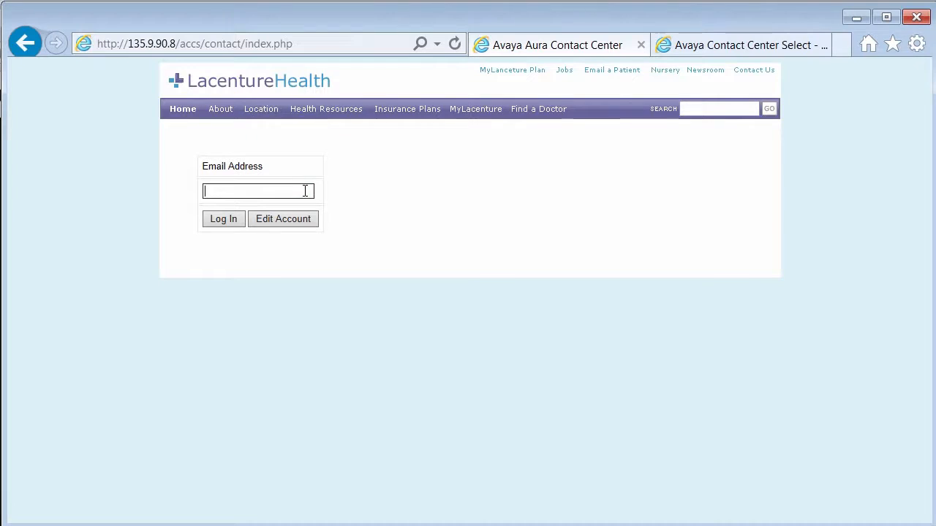
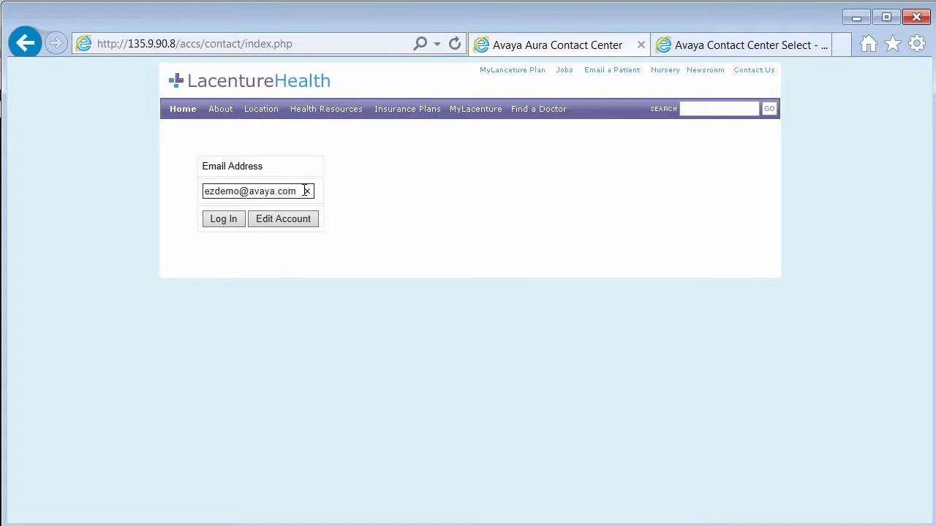
{"action": "left_click", "coordinate": [226, 222]}
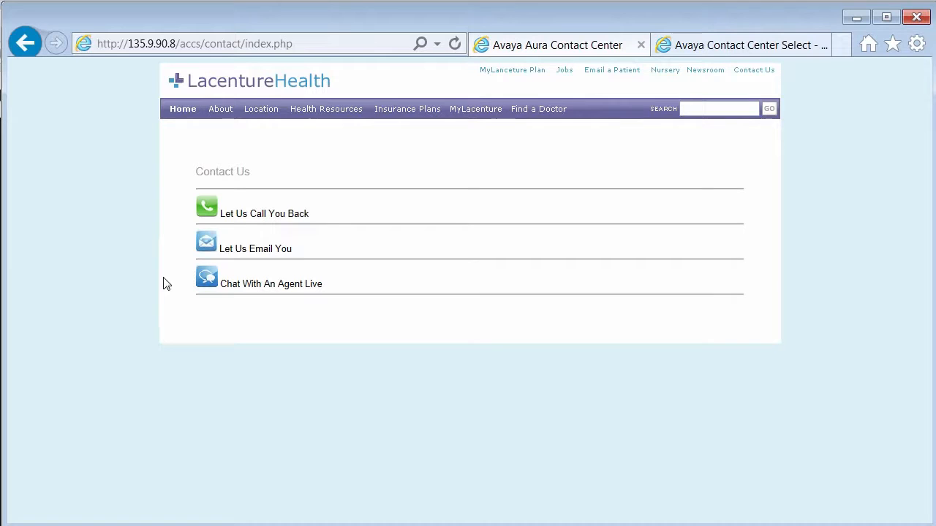
{"action": "left_click", "coordinate": [208, 279]}
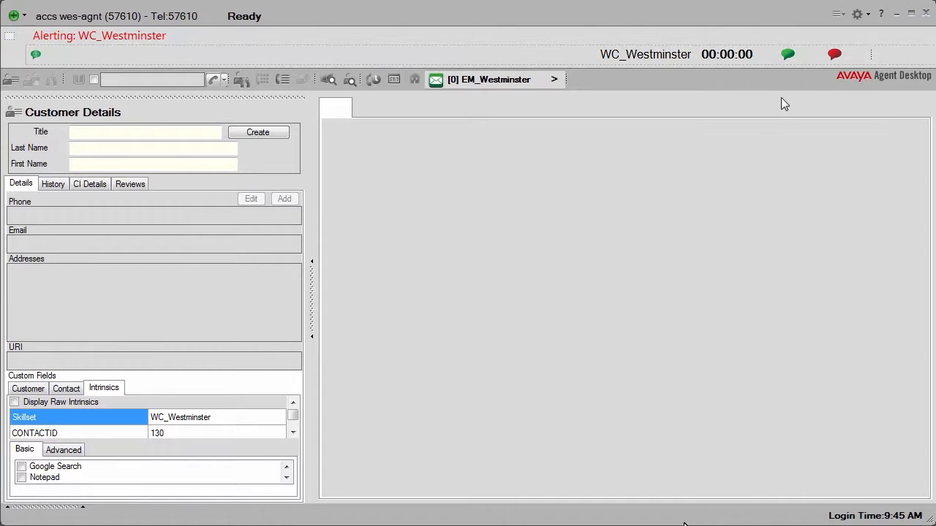
Accept the WC_Westminster chat contact in Agent Desktop, and send "I need help with a bill" from the customer's chat window on the website
{"action": "left_click", "coordinate": [787, 55]}
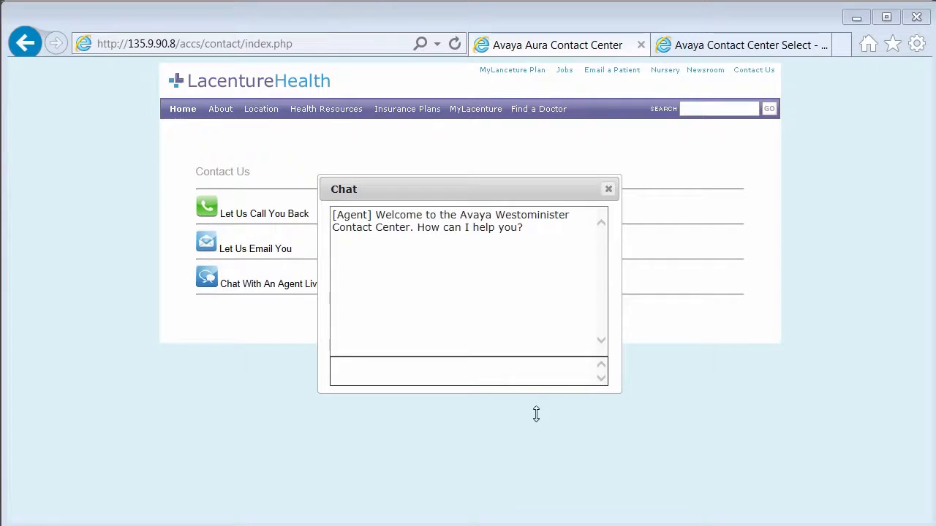
{"action": "left_click", "coordinate": [527, 376]}
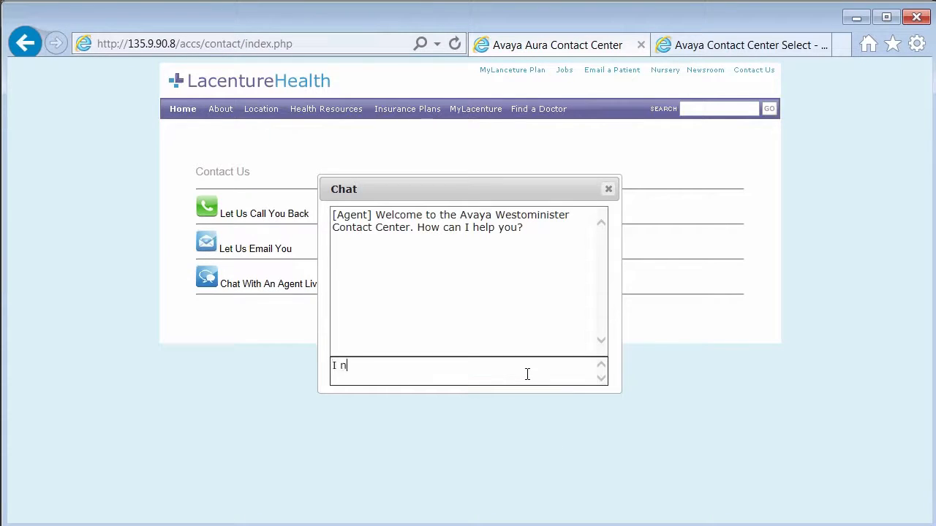
{"action": "type", "text": "I need help w"}
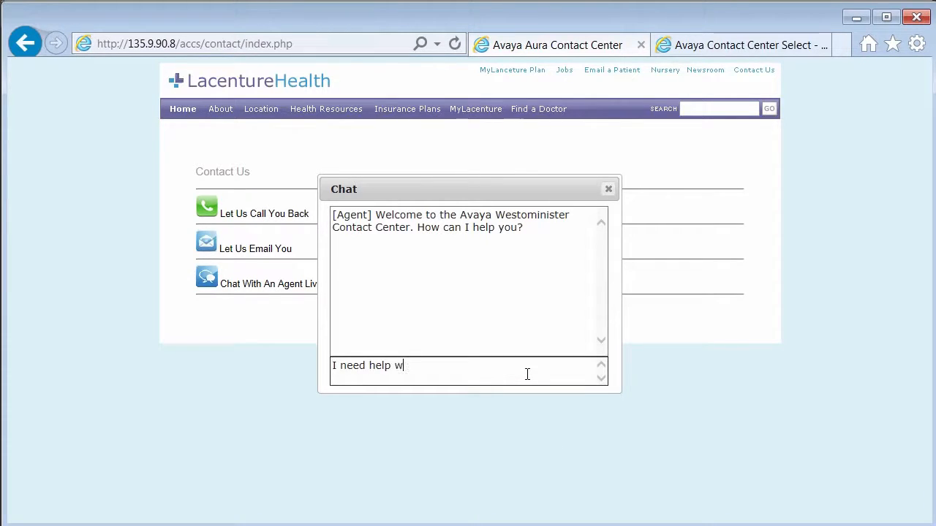
{"action": "type", "text": "ith a bill"}
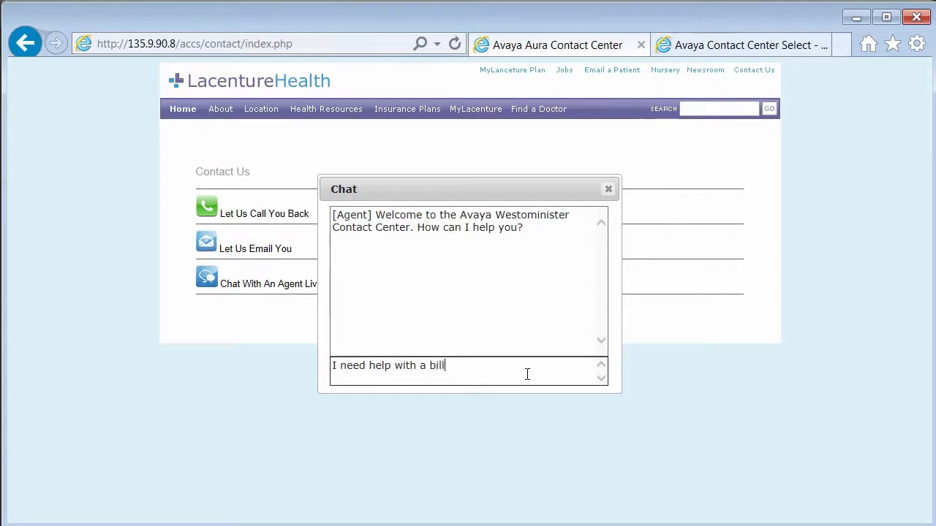
{"action": "key", "text": "Return"}
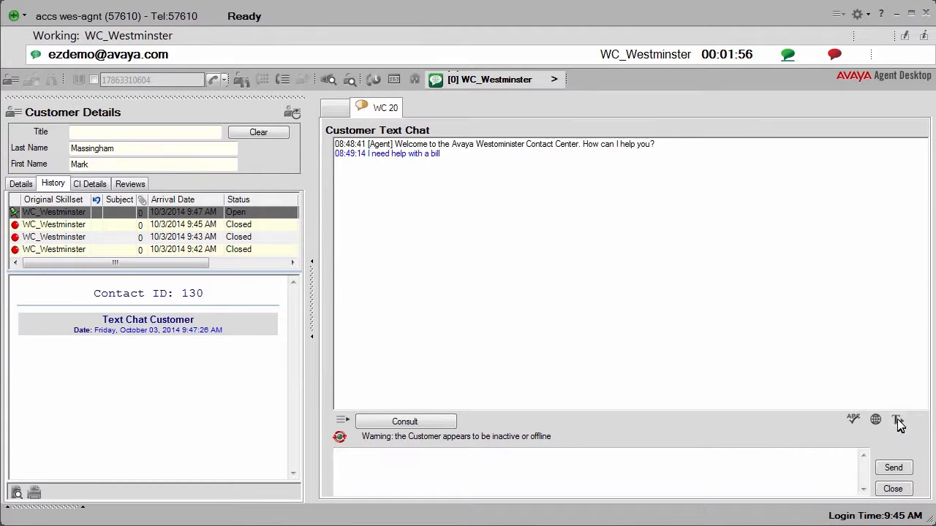
Switch to Agent Desktop and send the predefined chat phrase "I can help you with your request."
{"action": "left_click", "coordinate": [899, 426]}
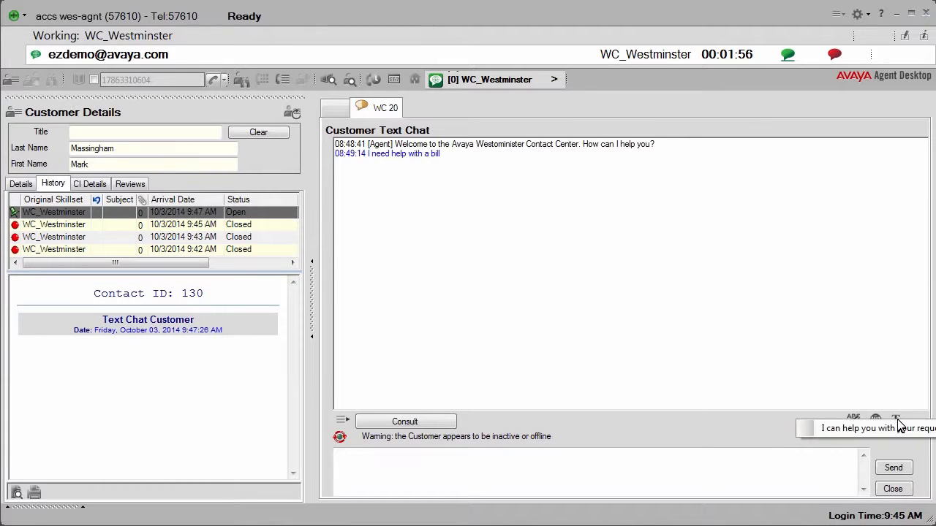
{"action": "left_click", "coordinate": [885, 430]}
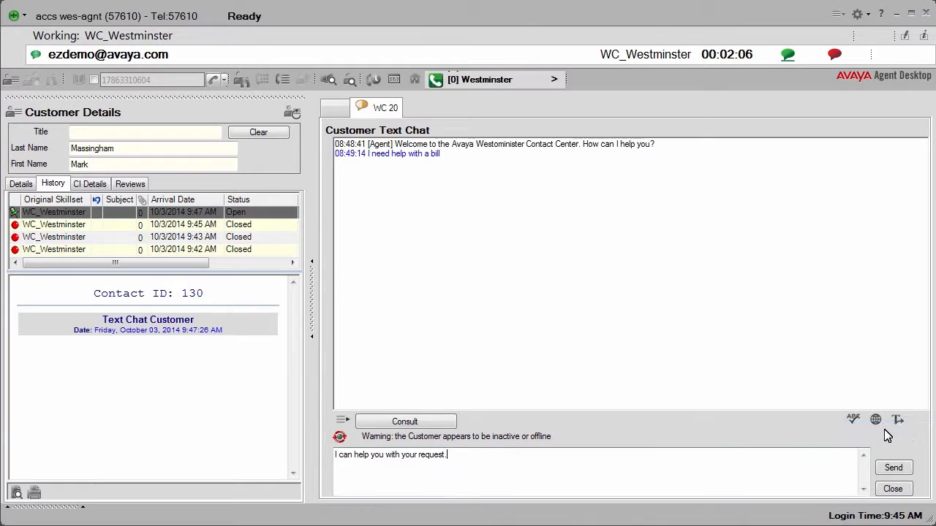
{"action": "left_click", "coordinate": [892, 469]}
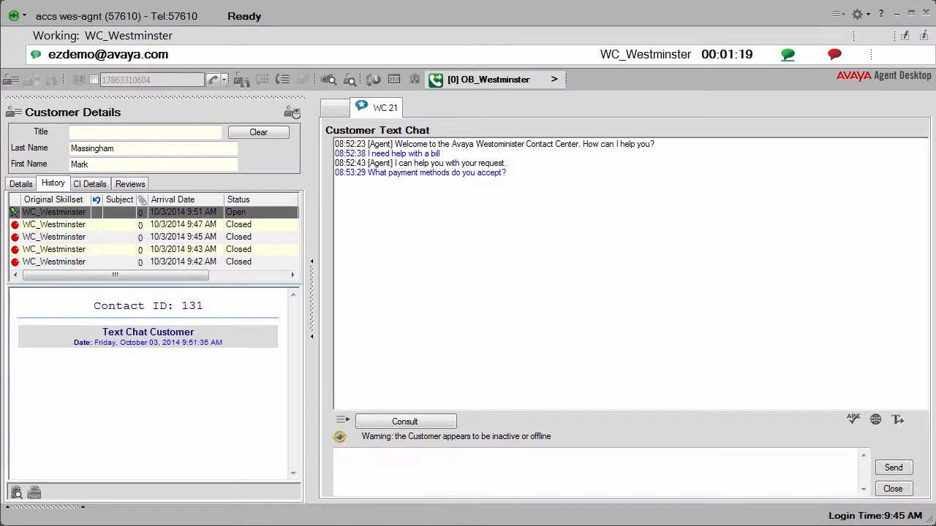
Write the chat reply "We accept cash only", run the spell check on it, and send it to the customer
{"action": "left_click", "coordinate": [434, 461]}
{"action": "type", "text": "We accept ca"}
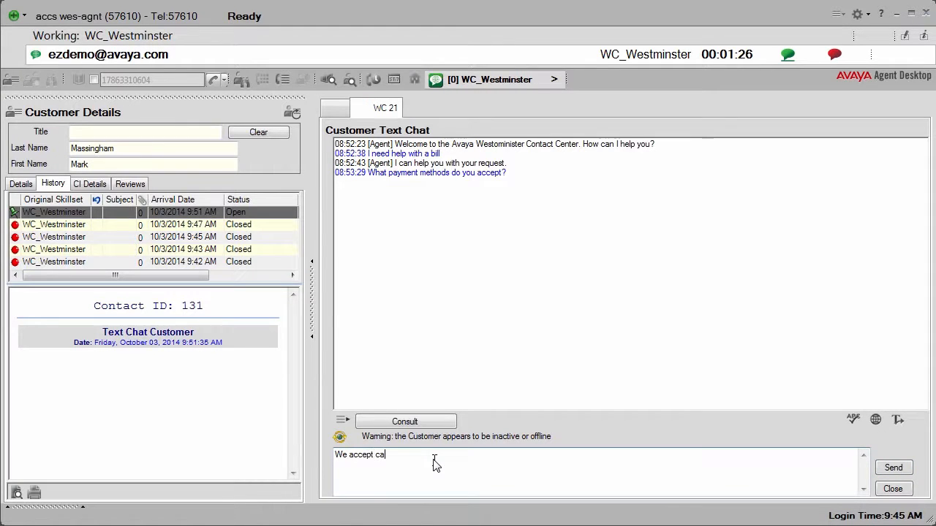
{"action": "type", "text": "sh only"}
{"action": "left_click", "coordinate": [853, 424]}
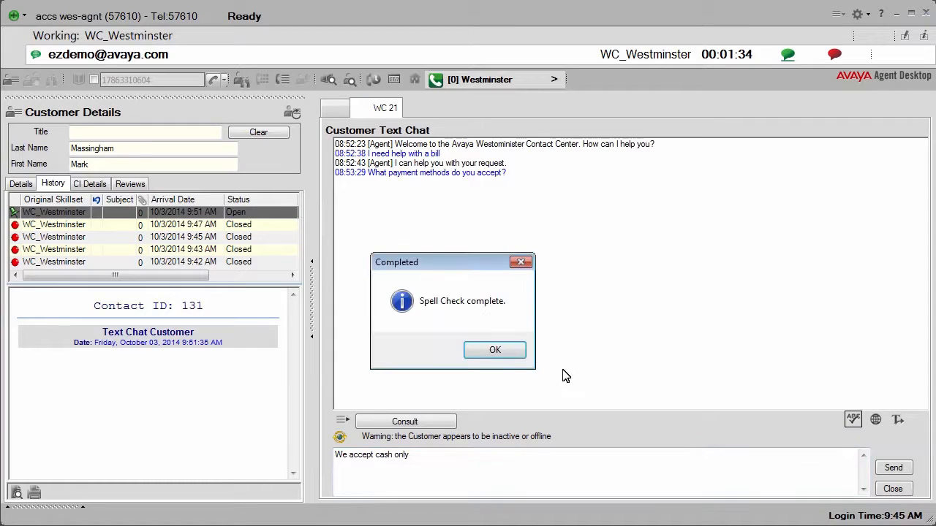
{"action": "left_click", "coordinate": [493, 351]}
{"action": "left_click", "coordinate": [895, 469]}
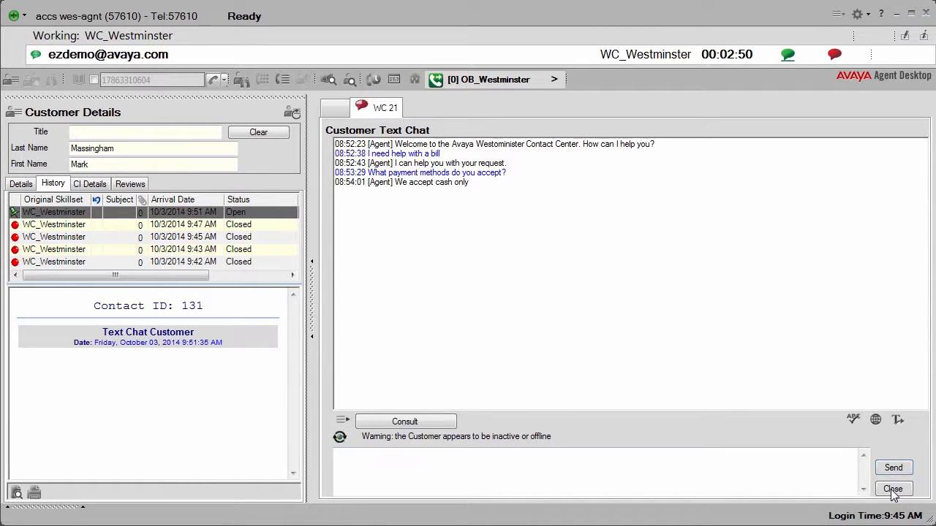
Close the chat contact with the closing note "Customer not very happy with cash only!"
{"action": "left_click", "coordinate": [892, 489]}
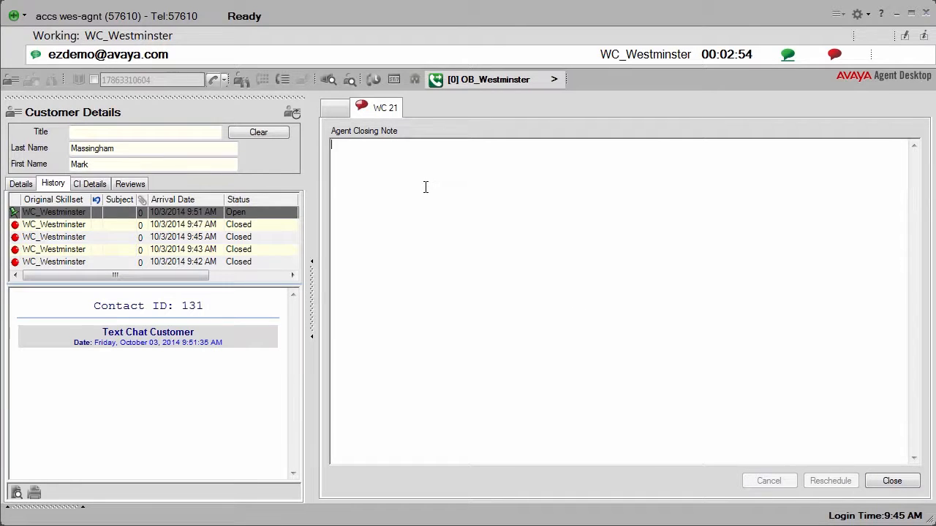
{"action": "type", "text": "Customer not very happy"}
{"action": "type", "text": "cash only!"}
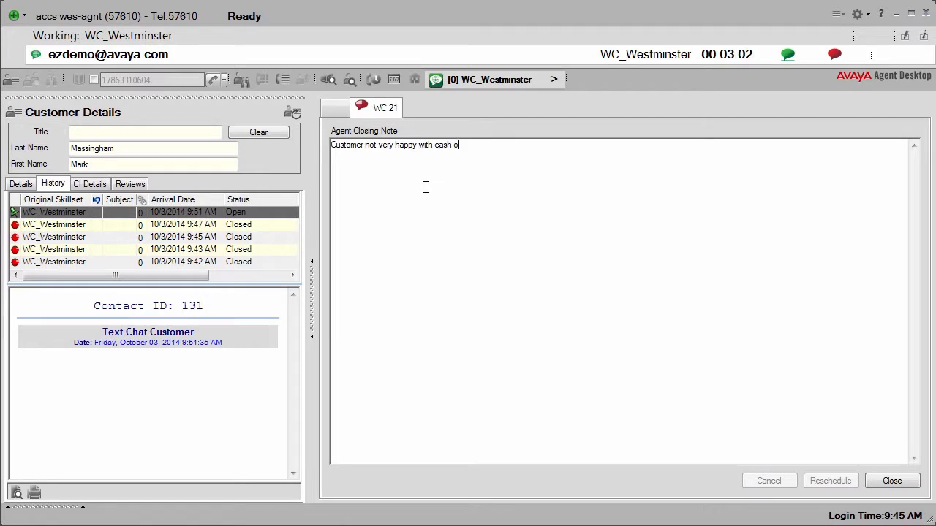
{"action": "left_click", "coordinate": [892, 481]}
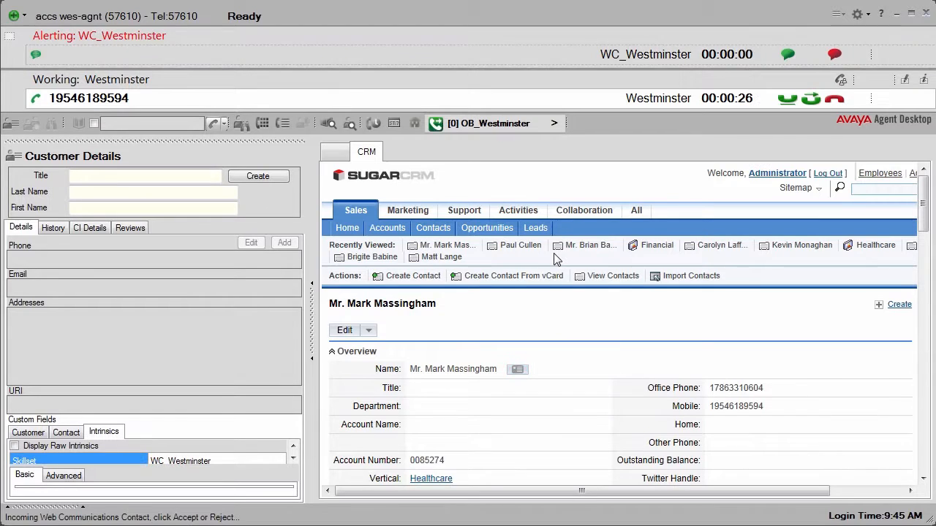
Accept the incoming WC_Westminster chat and EM_Westminster email alongside the active call, and use suggestion HEA_WES_AS2 as the email reply
{"action": "left_click", "coordinate": [788, 54]}
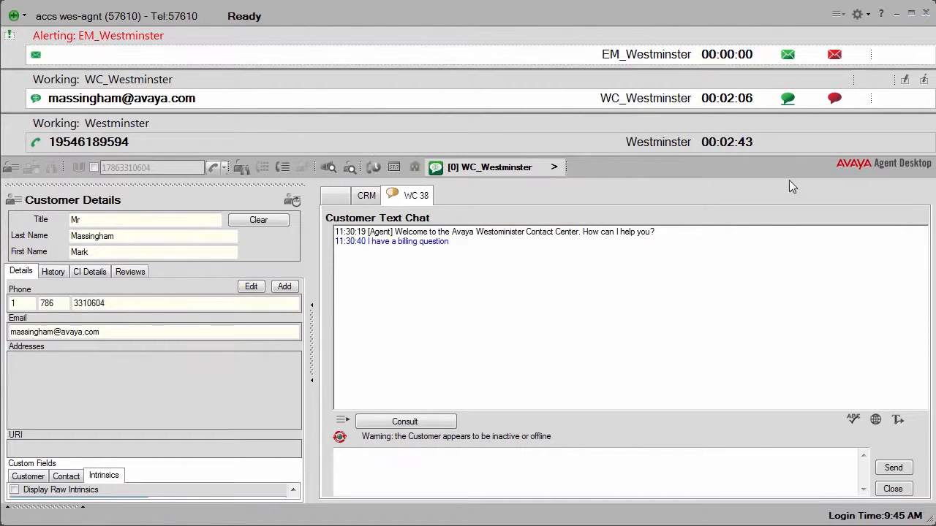
{"action": "left_click", "coordinate": [786, 54]}
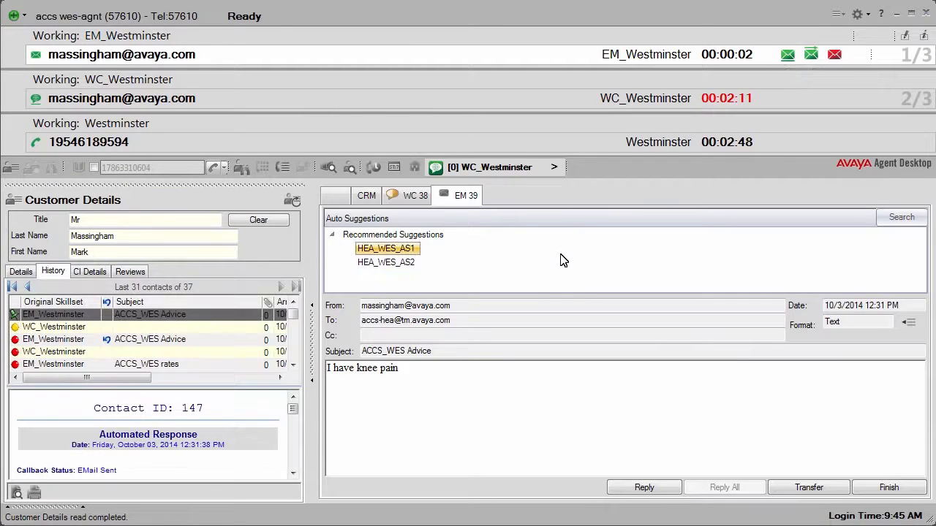
{"action": "left_click", "coordinate": [392, 264]}
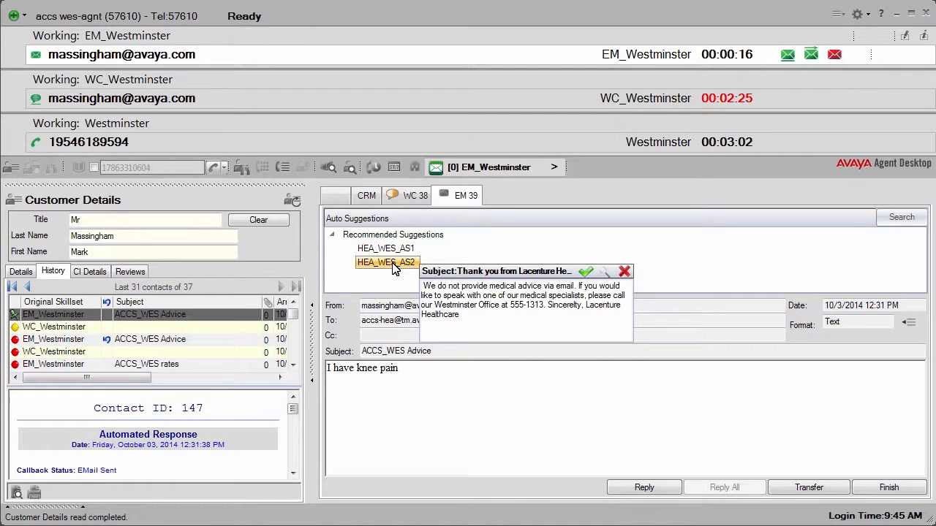
{"action": "left_click", "coordinate": [586, 275]}
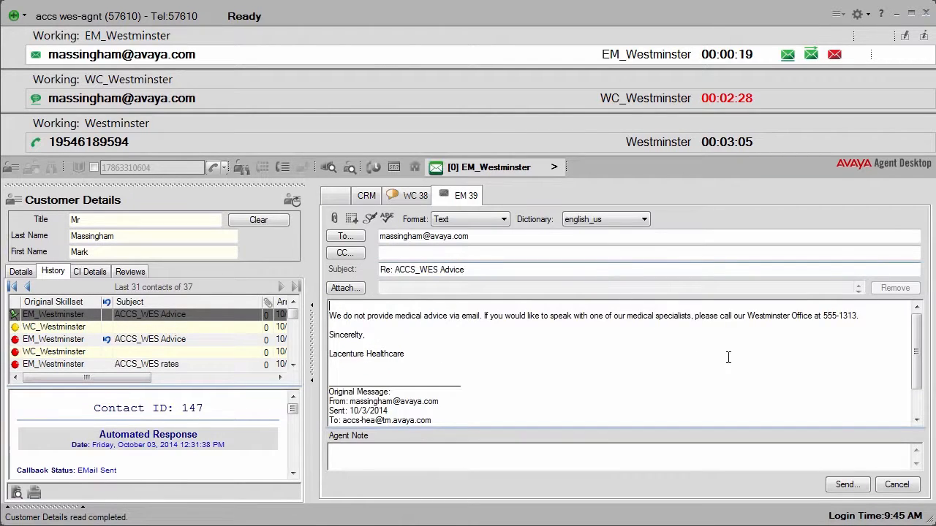
Send the email reply to the customer and close the EM_Westminster contact without a closing note
{"action": "left_click", "coordinate": [848, 486]}
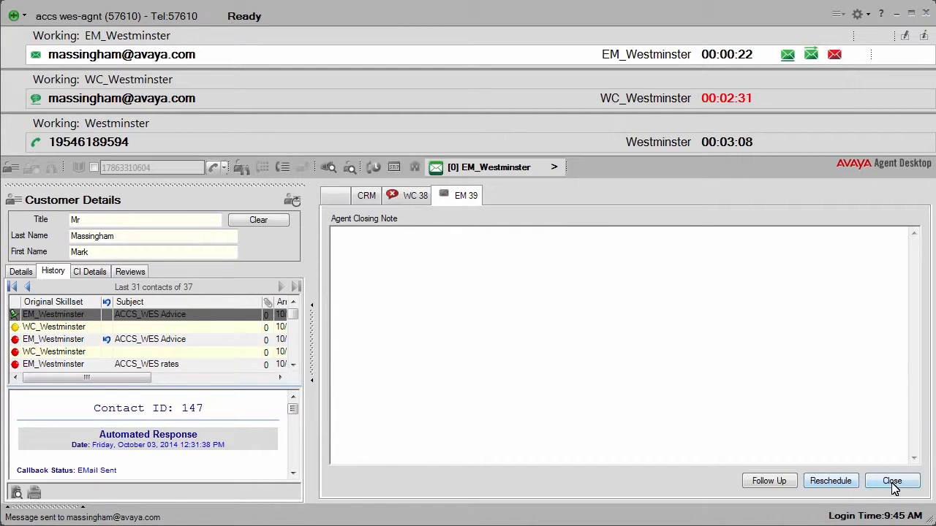
{"action": "left_click", "coordinate": [892, 482]}
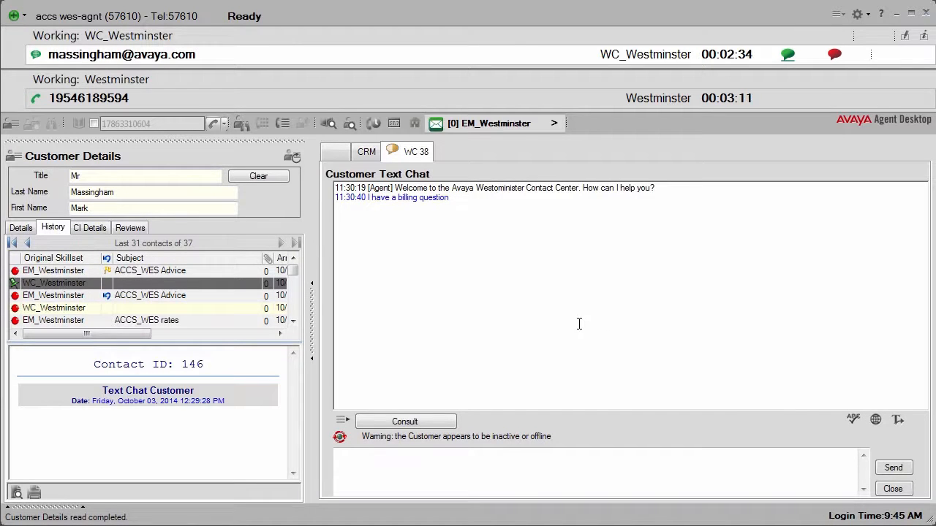
Send a chat reply asking the customer to please call the given phone number, ending with "thank you", and close the WC_Westminster chat contact
{"action": "type", "text": "Can you please call"}
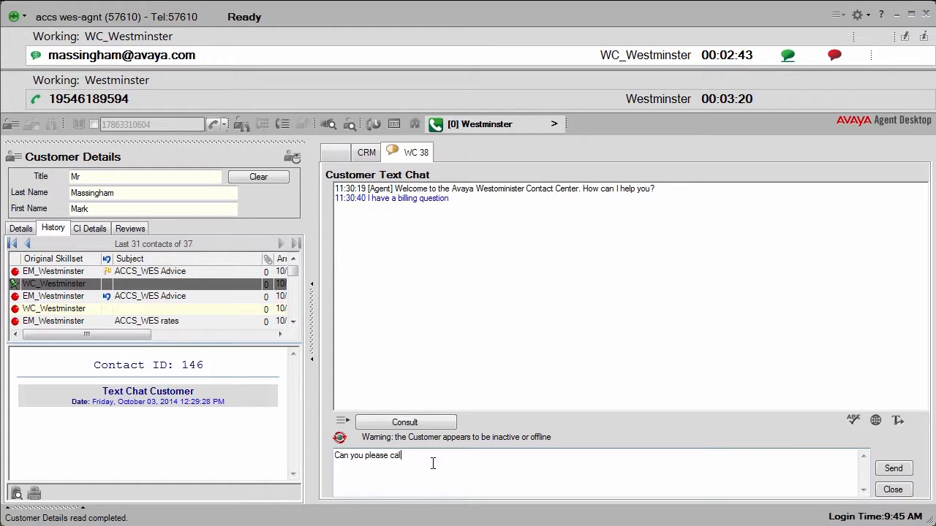
{"action": "type", "text": " 555-6789, thank you"}
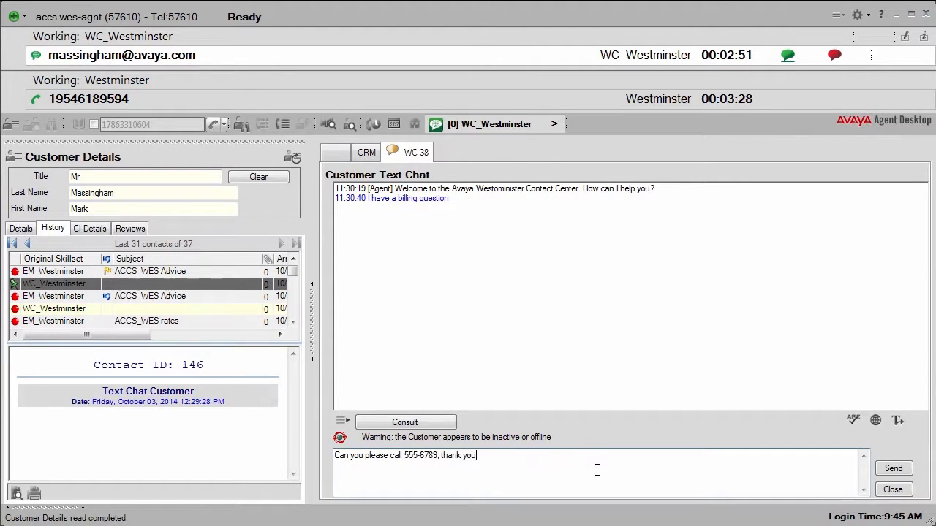
{"action": "left_click", "coordinate": [893, 468]}
{"action": "left_click", "coordinate": [893, 489]}
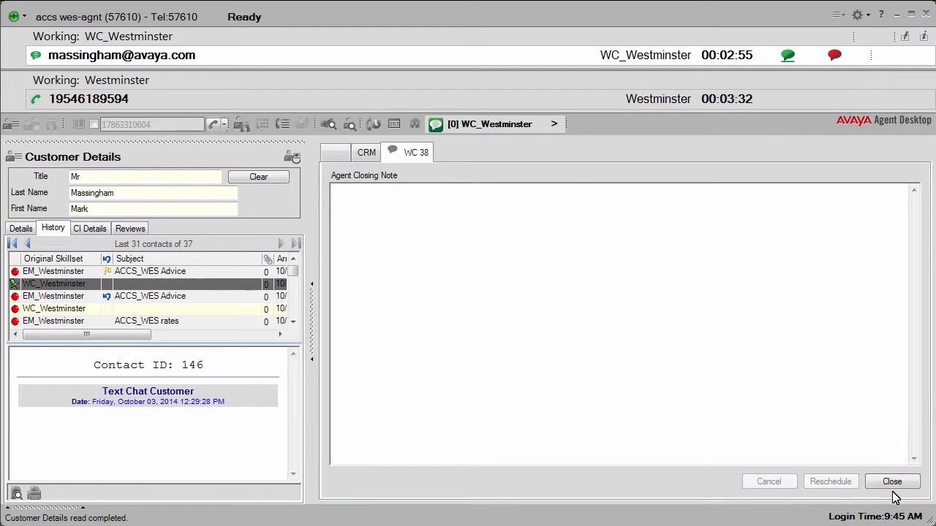
{"action": "left_click", "coordinate": [834, 56]}
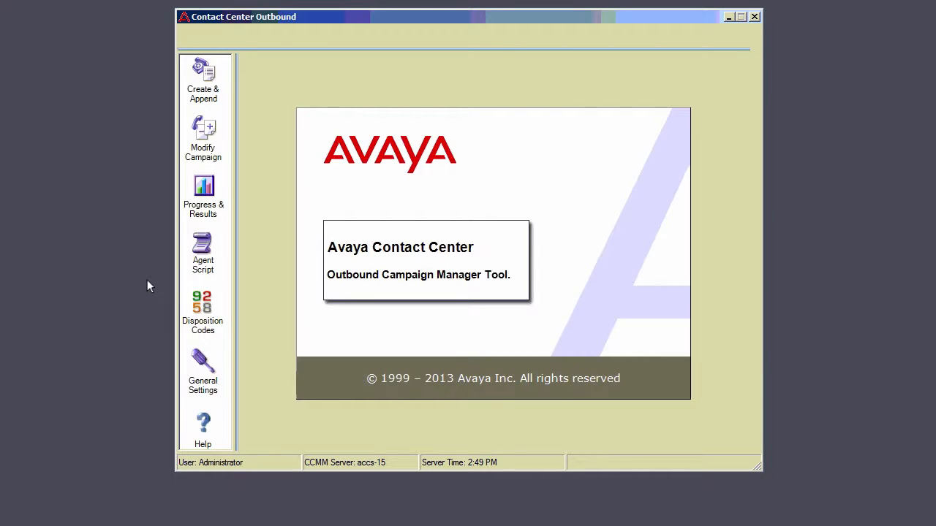
In Contact Center Outbound, start an agent script based on the existing script EZ Demo Travel
{"action": "left_click", "coordinate": [203, 249]}
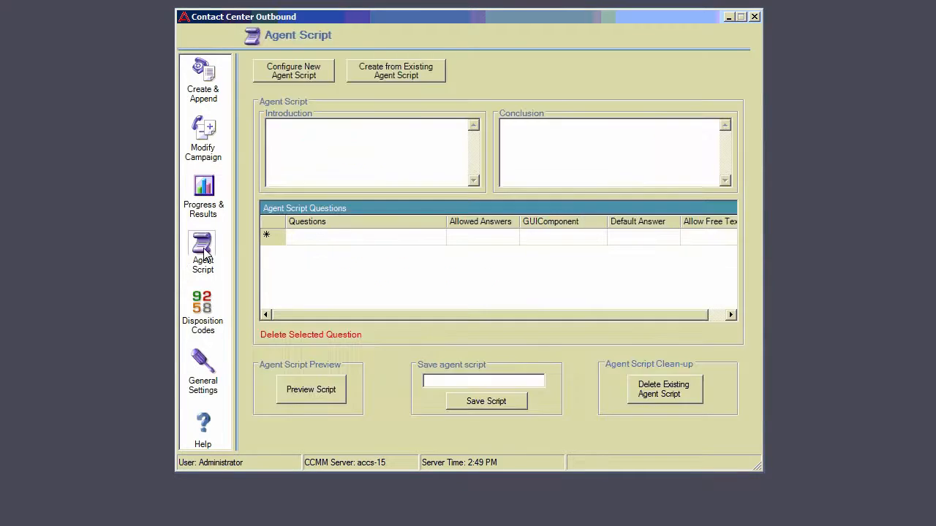
{"action": "left_click", "coordinate": [397, 75]}
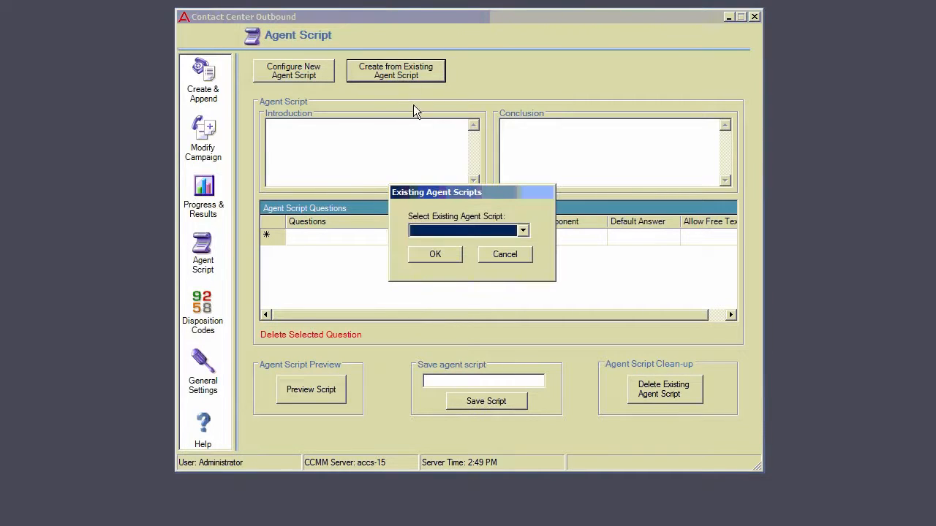
{"action": "left_click", "coordinate": [524, 231]}
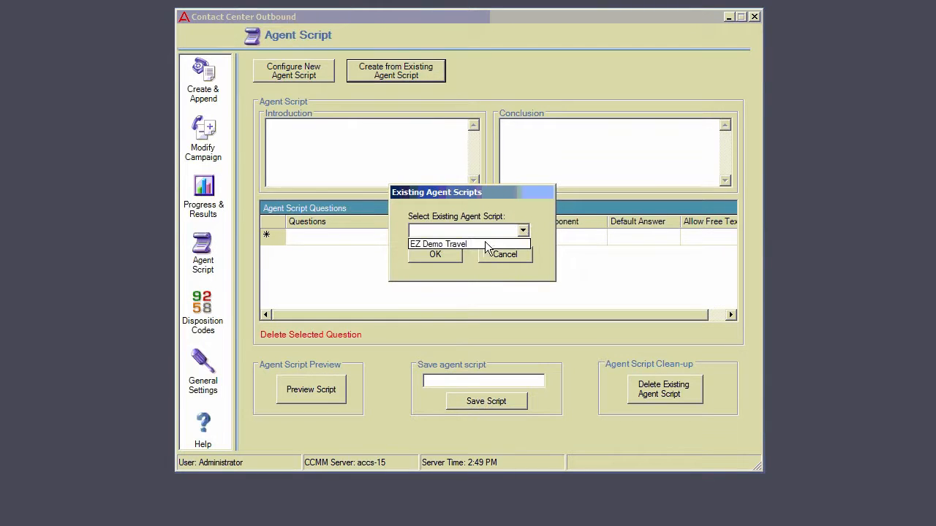
{"action": "left_click", "coordinate": [471, 244]}
{"action": "left_click", "coordinate": [433, 253]}
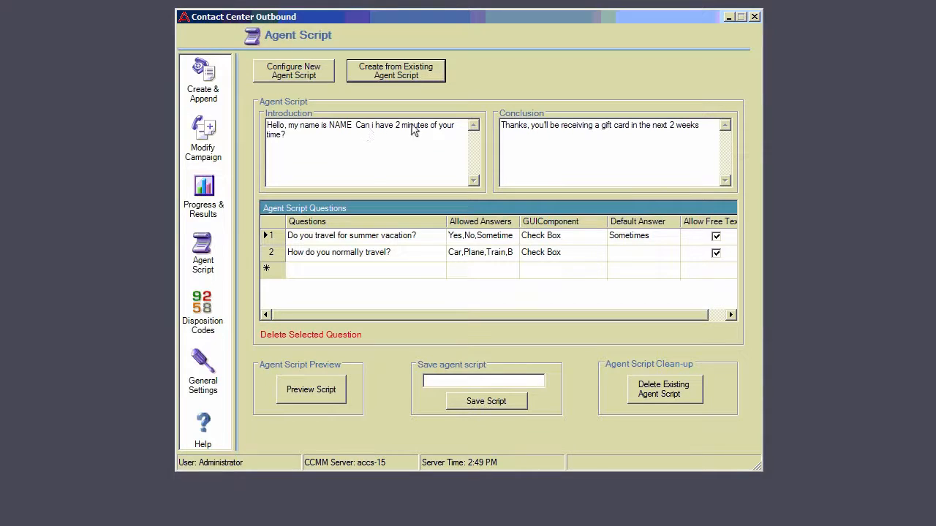
Add a third script question "Please Rate Me" with allowed answers 1,2,3 and Check List Box as its GUI component
{"action": "left_click", "coordinate": [309, 270]}
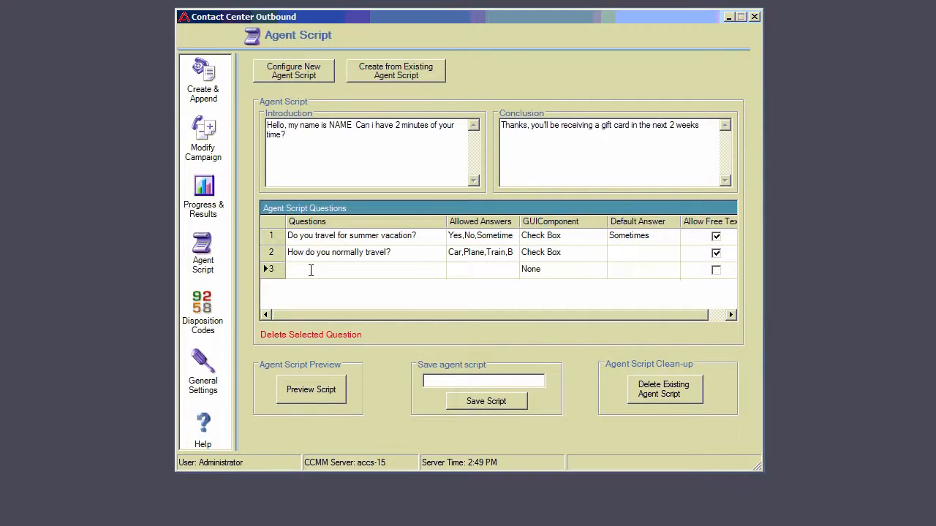
{"action": "type", "text": "Pl"}
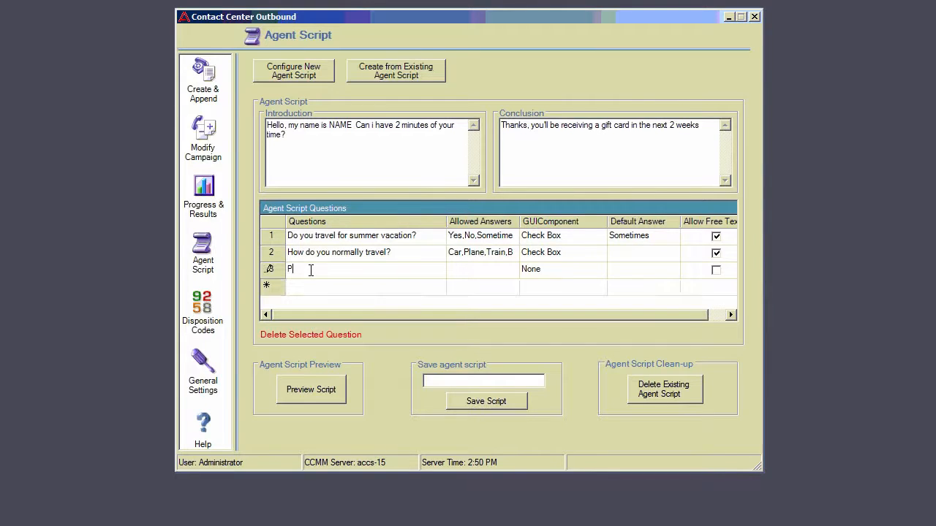
{"action": "type", "text": "ease Rate Me"}
{"action": "left_click", "coordinate": [461, 272]}
{"action": "type", "text": "1,2,3"}
{"action": "left_click", "coordinate": [545, 272]}
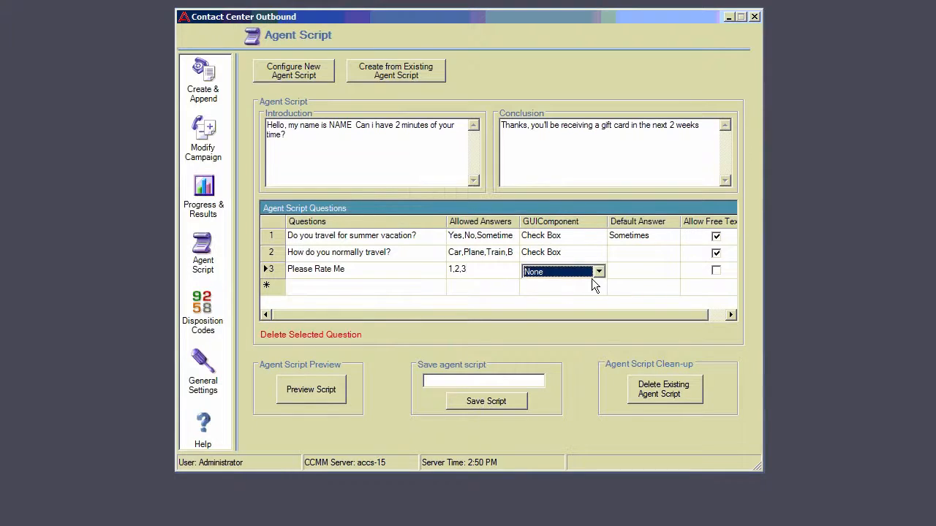
{"action": "left_click", "coordinate": [595, 272]}
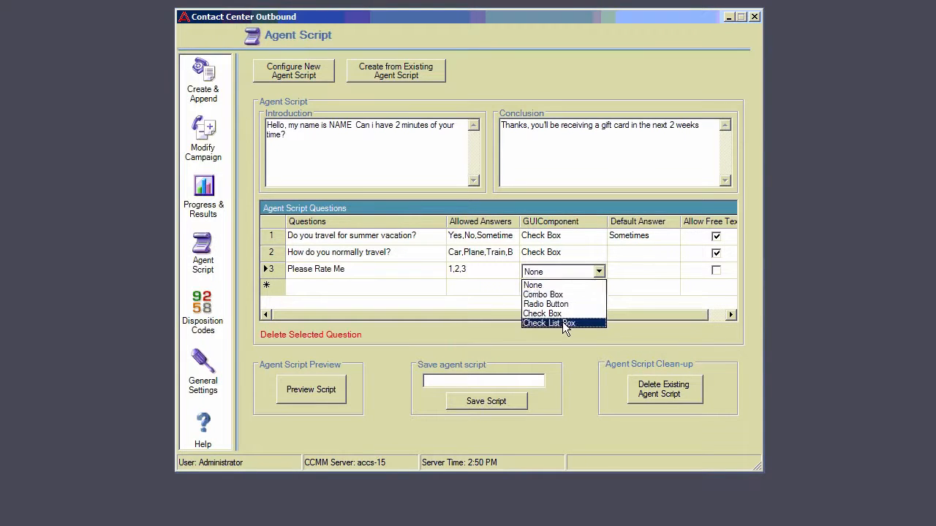
{"action": "left_click", "coordinate": [562, 323]}
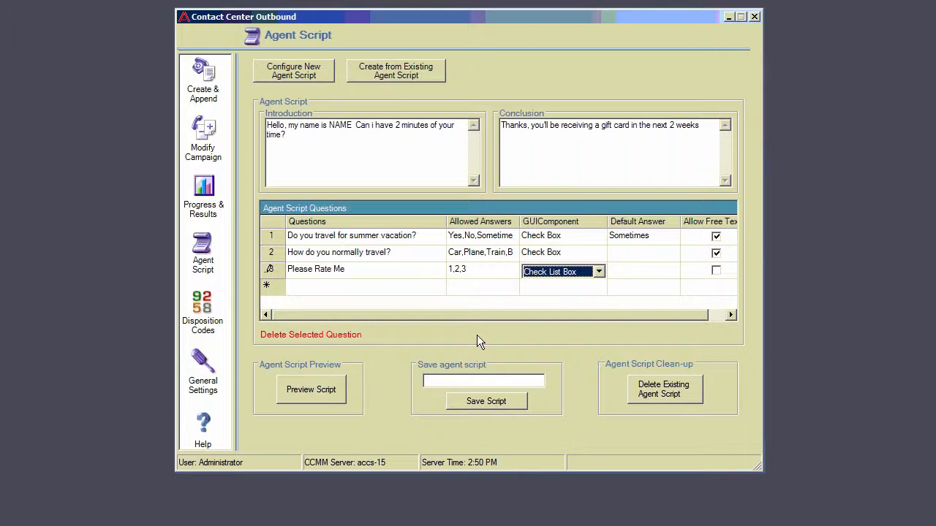
Preview the agent script and save it under the name EZ Demo 3
{"action": "left_click", "coordinate": [314, 398]}
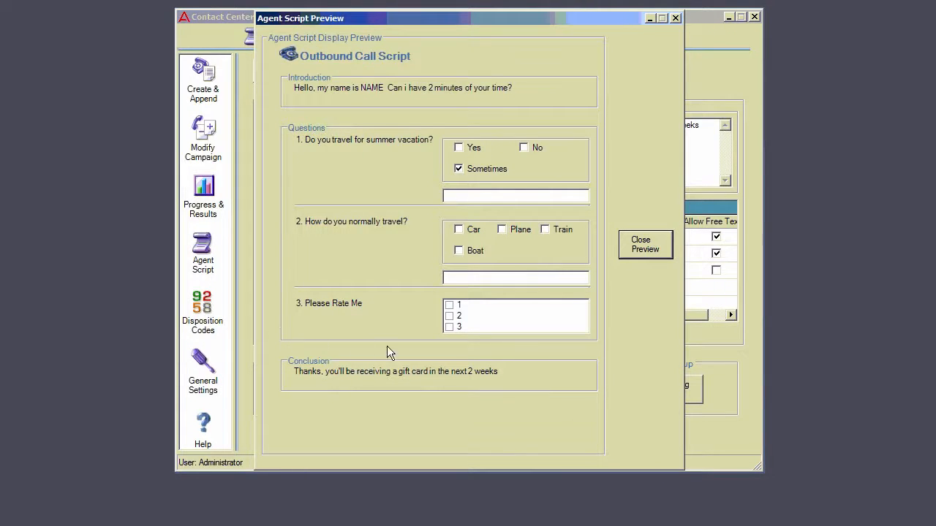
{"action": "left_click", "coordinate": [643, 248]}
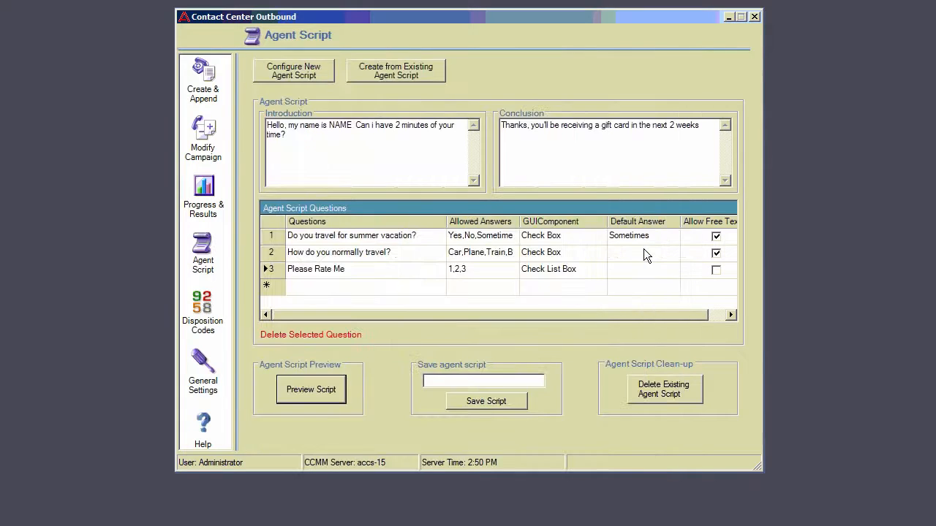
{"action": "left_click", "coordinate": [481, 380]}
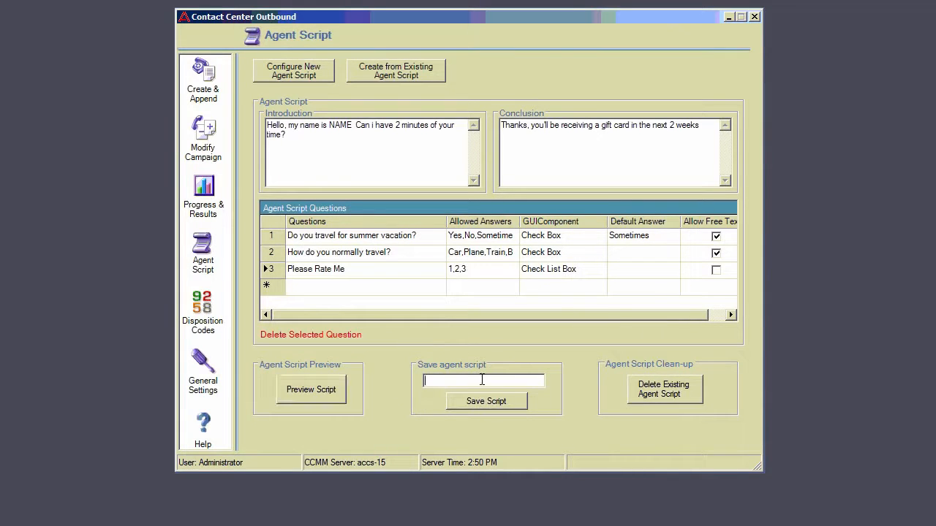
{"action": "type", "text": "EZ Demo 3"}
{"action": "left_click", "coordinate": [477, 404]}
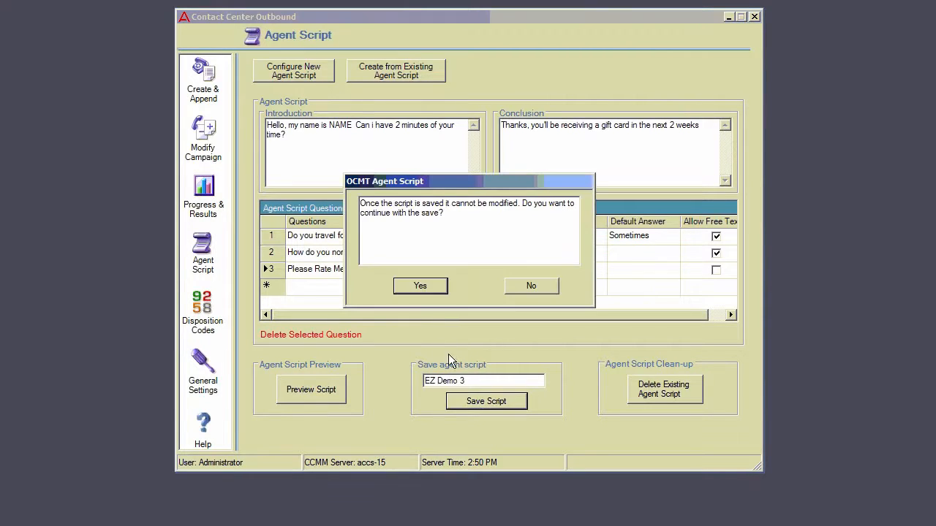
{"action": "left_click", "coordinate": [427, 284]}
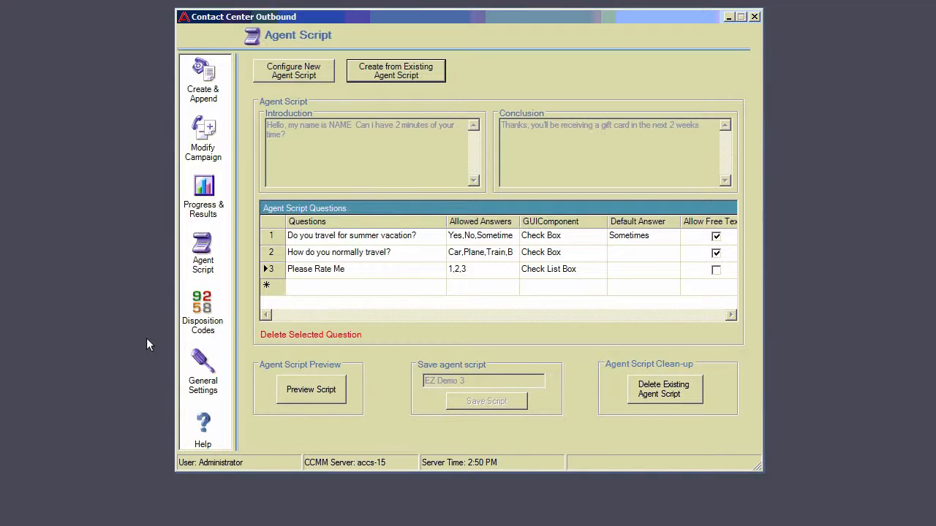
Create a new outbound campaign from the previous settings of EZ demo 1 and name it EZ Demo 3
{"action": "left_click", "coordinate": [203, 76]}
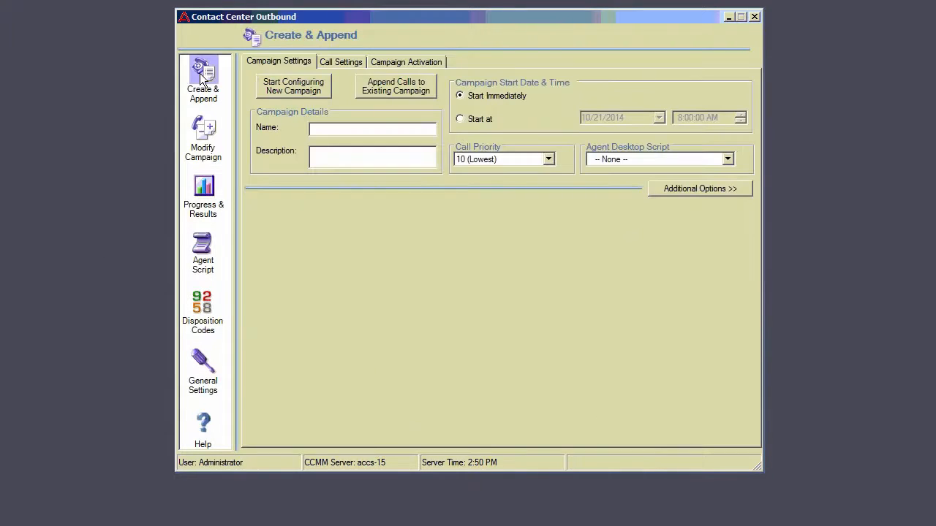
{"action": "left_click", "coordinate": [290, 88]}
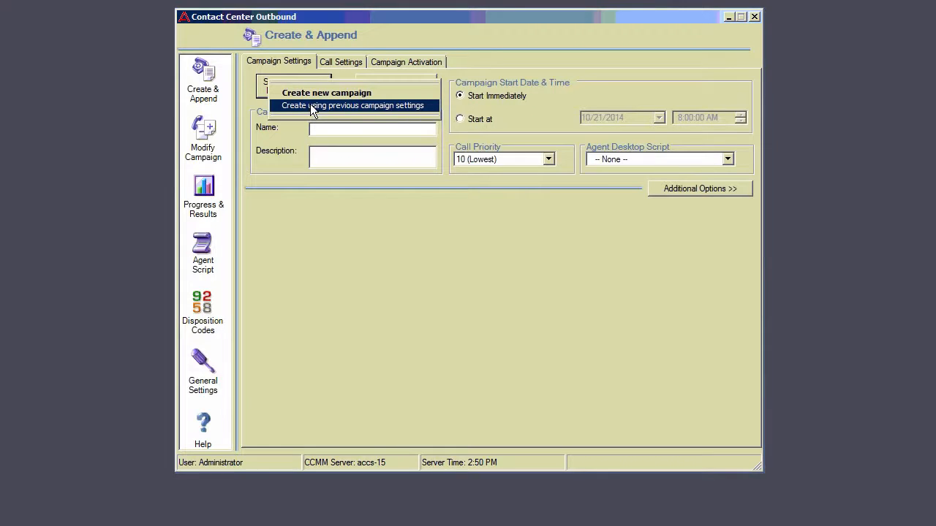
{"action": "left_click", "coordinate": [310, 105]}
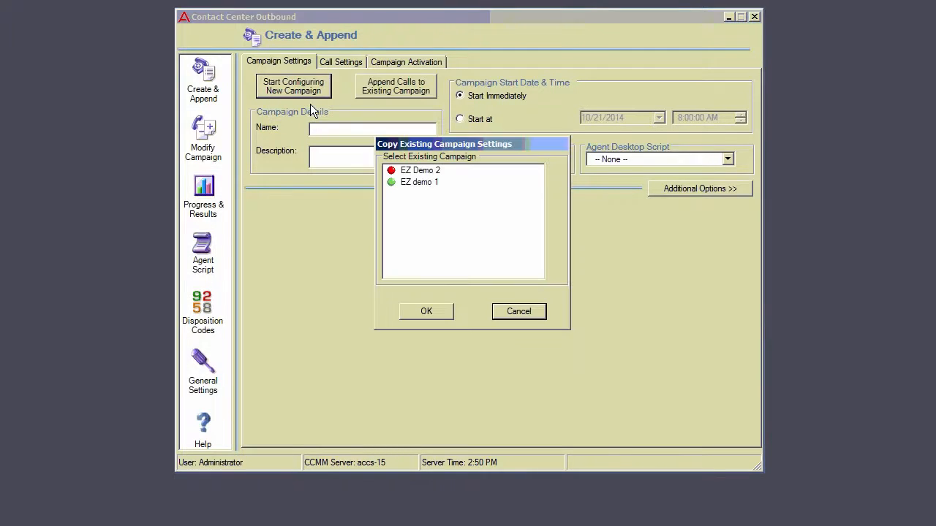
{"action": "left_click", "coordinate": [403, 185]}
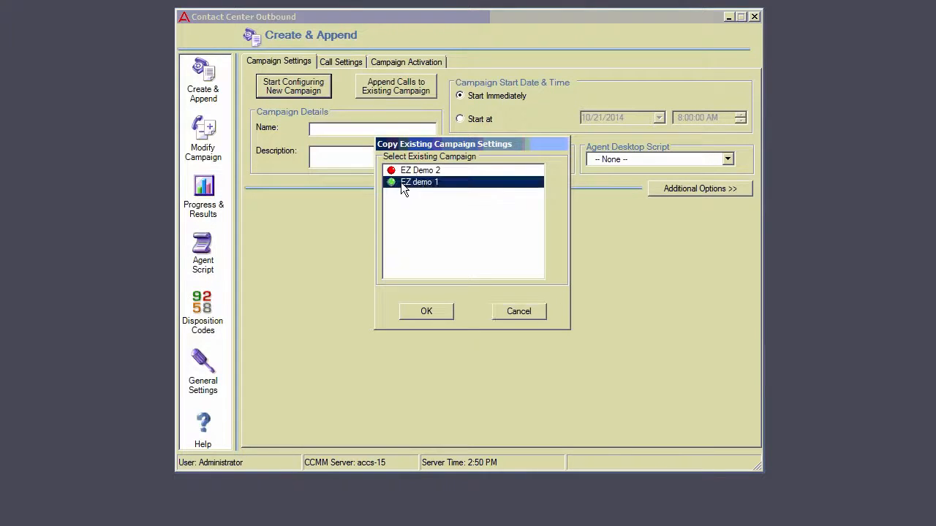
{"action": "left_click", "coordinate": [432, 311]}
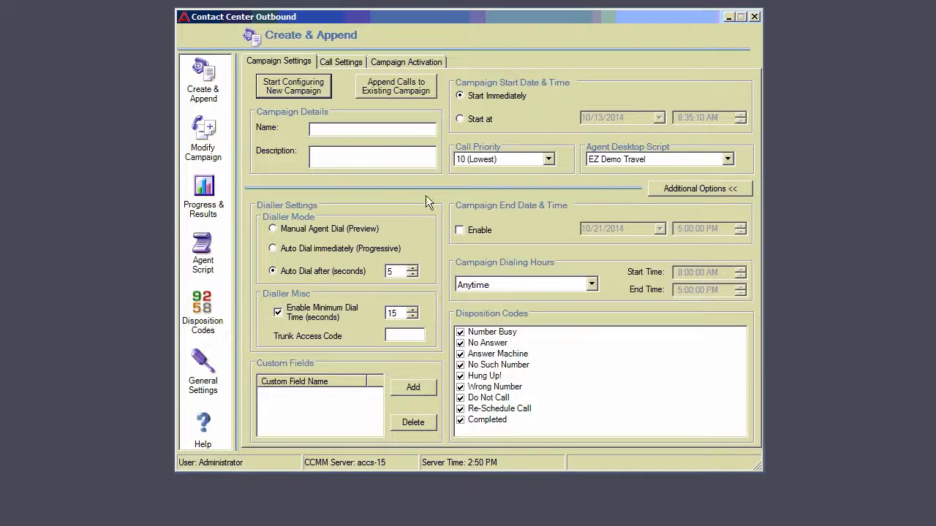
{"action": "left_click", "coordinate": [374, 129]}
{"action": "type", "text": "EZ De"}
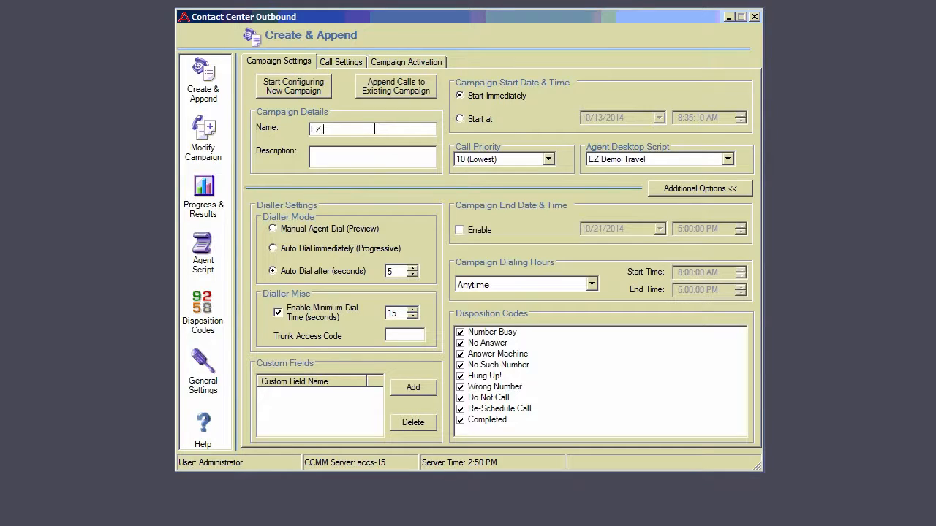
{"action": "type", "text": "3"}
Schedule the campaign to start on 10/29/2014 and assign EZ Demo 3 as its agent desktop script
{"action": "left_click", "coordinate": [518, 117]}
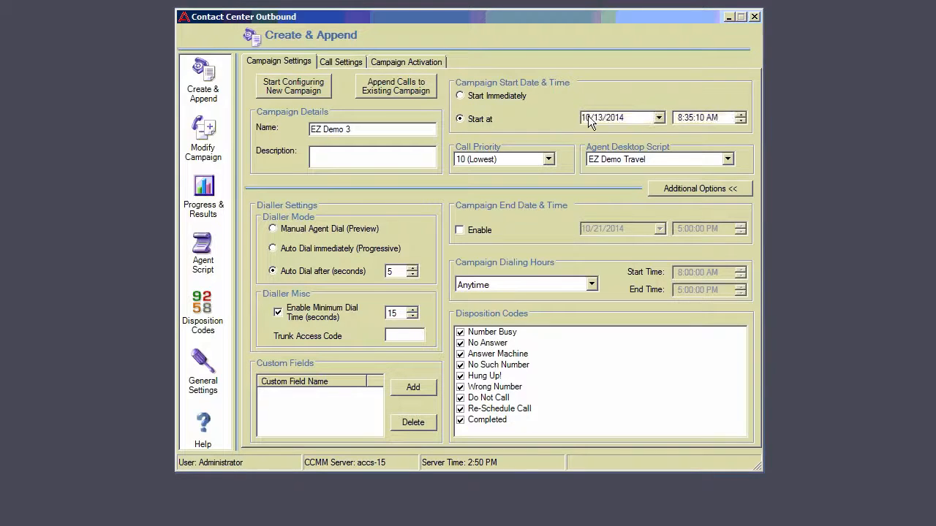
{"action": "left_click", "coordinate": [659, 118]}
{"action": "left_click", "coordinate": [652, 211]}
{"action": "left_click", "coordinate": [727, 159]}
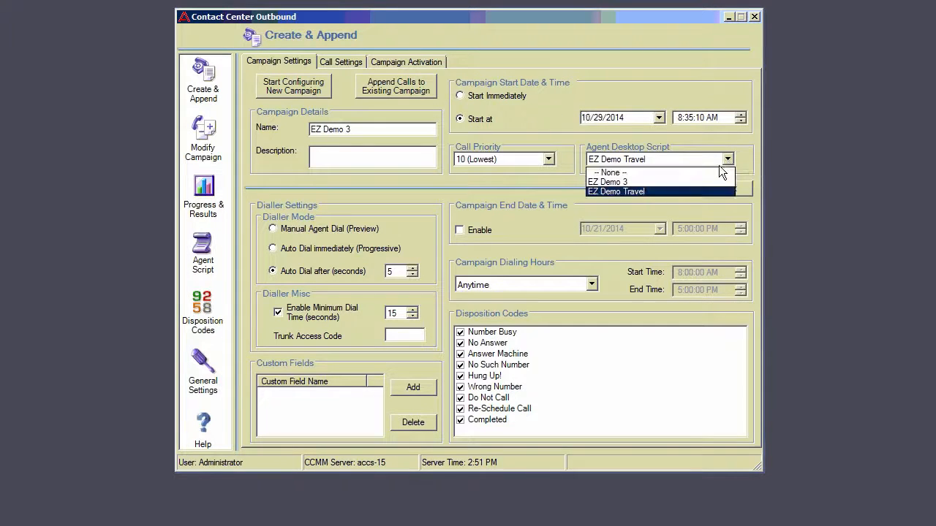
{"action": "left_click", "coordinate": [613, 180]}
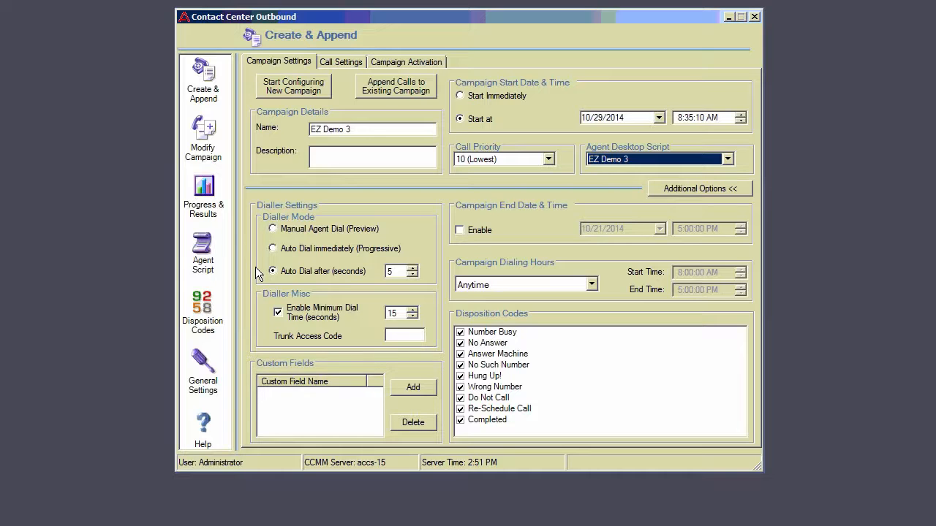
Check the import source options for the campaign's call data, and add a call row manually with the customer's area code, phone number and last name
{"action": "left_click", "coordinate": [352, 65]}
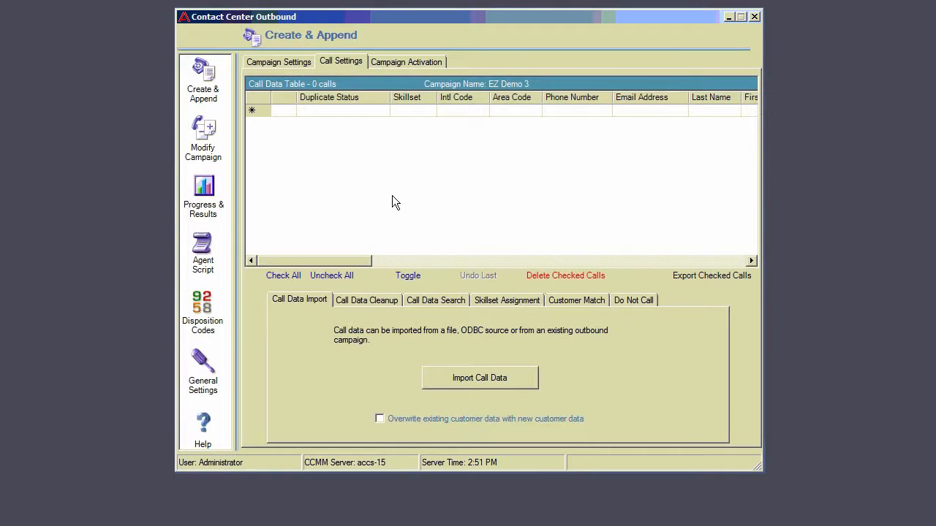
{"action": "left_click", "coordinate": [479, 379]}
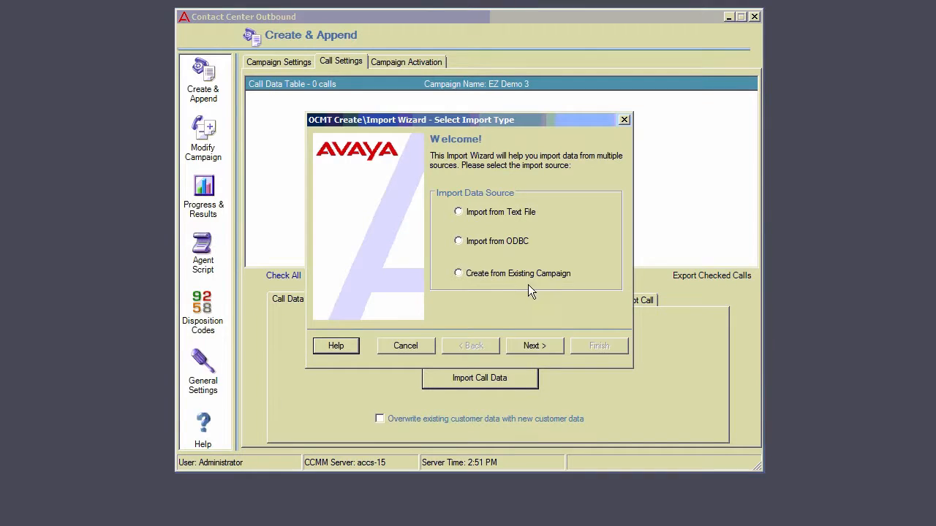
{"action": "left_click", "coordinate": [418, 342]}
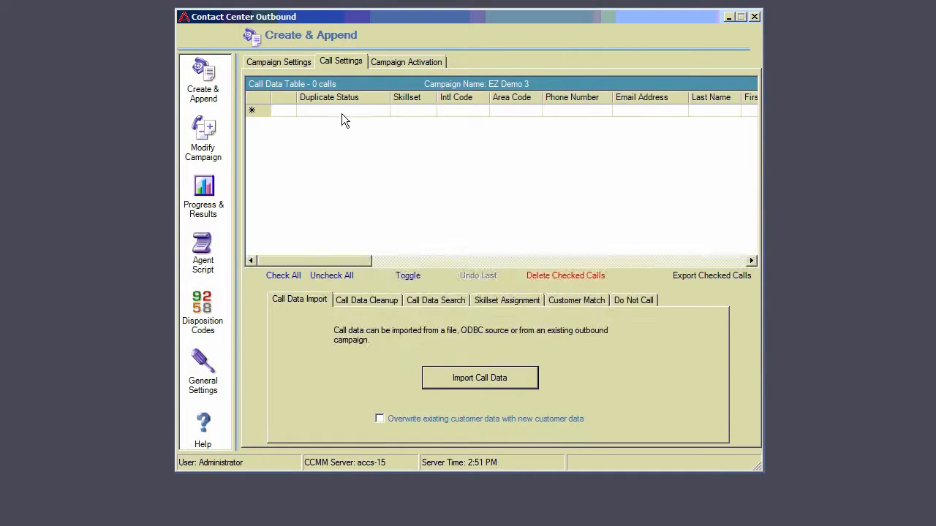
{"action": "left_click", "coordinate": [282, 112]}
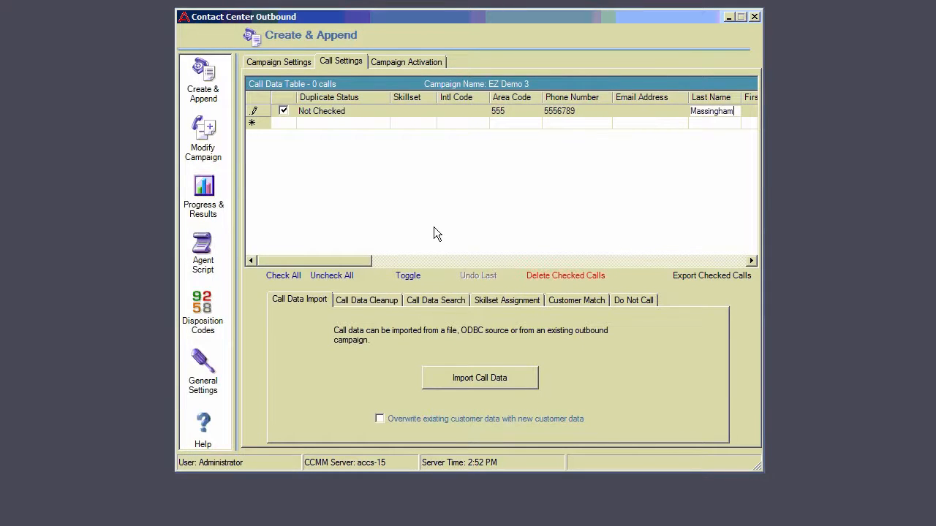
Assign the OB_Skill1 skillset to the call rows whose phone number equals the customer's number
{"action": "left_click", "coordinate": [508, 302]}
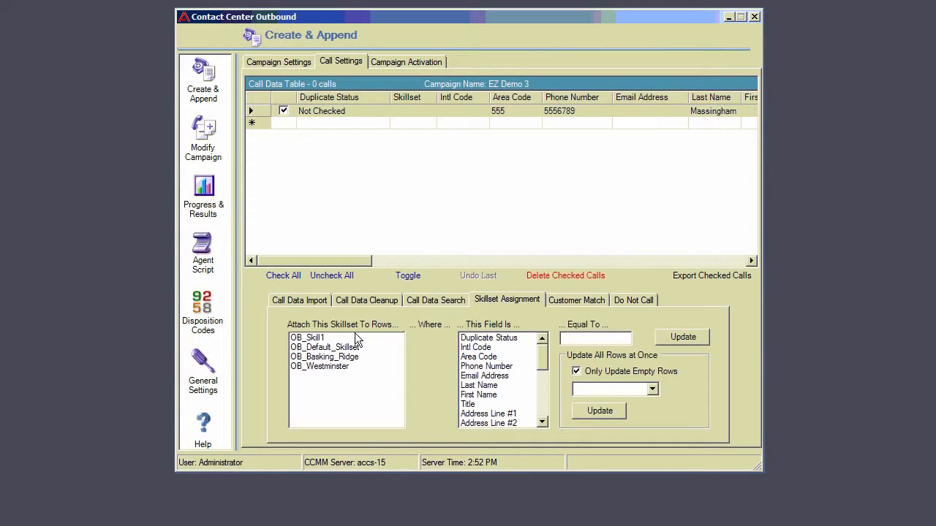
{"action": "left_click", "coordinate": [313, 340]}
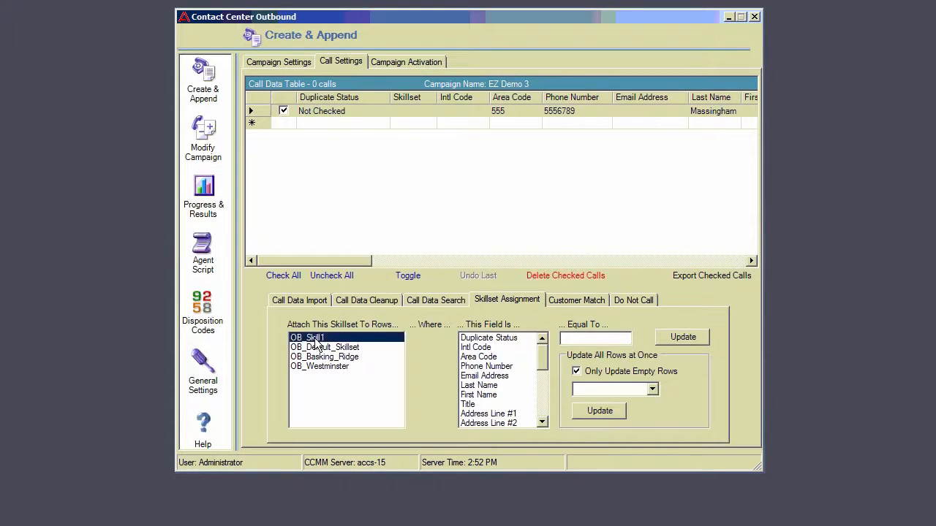
{"action": "left_click", "coordinate": [481, 367]}
{"action": "left_click", "coordinate": [589, 339]}
{"action": "type", "text": "5"}
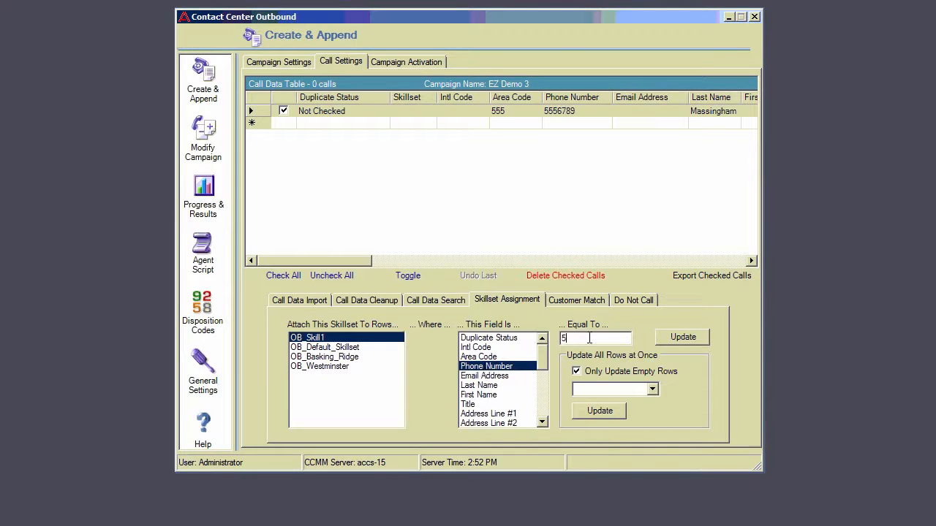
{"action": "type", "text": "556789"}
{"action": "left_click", "coordinate": [680, 338]}
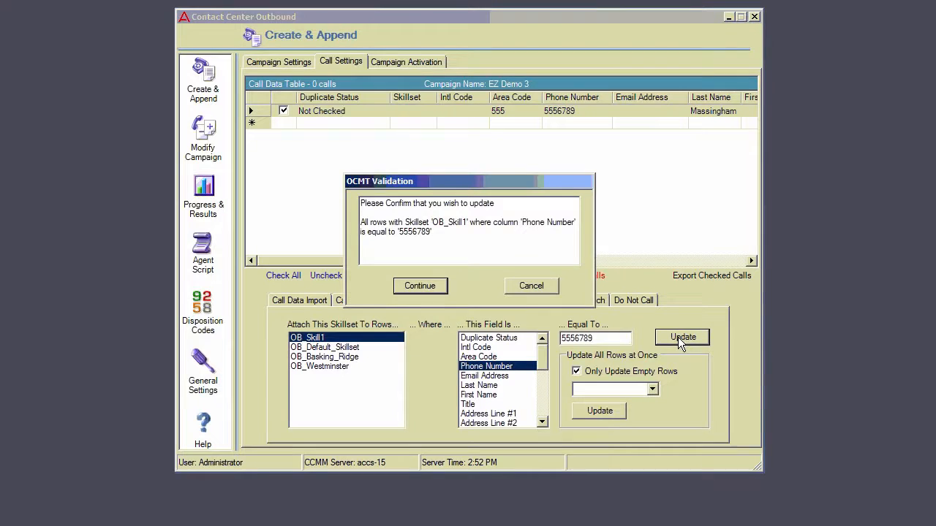
{"action": "left_click", "coordinate": [420, 286]}
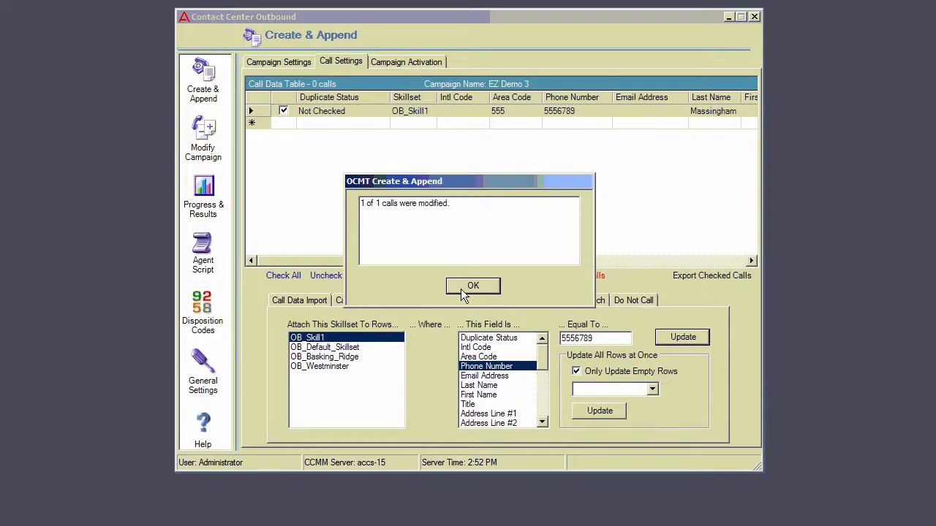
{"action": "left_click", "coordinate": [474, 287]}
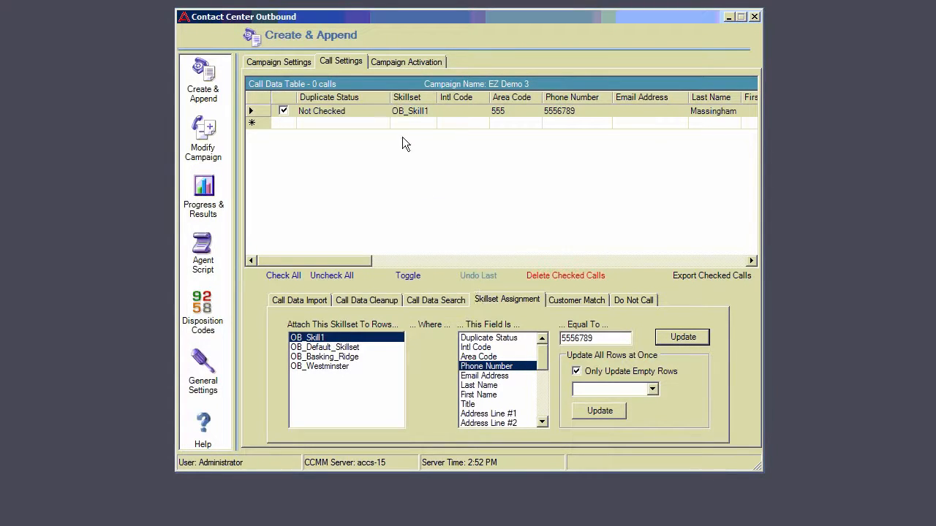
Review the EZ Demo 3 campaign activation summary and check the progress and results of the EZ demo 1 campaign
{"action": "left_click", "coordinate": [405, 64]}
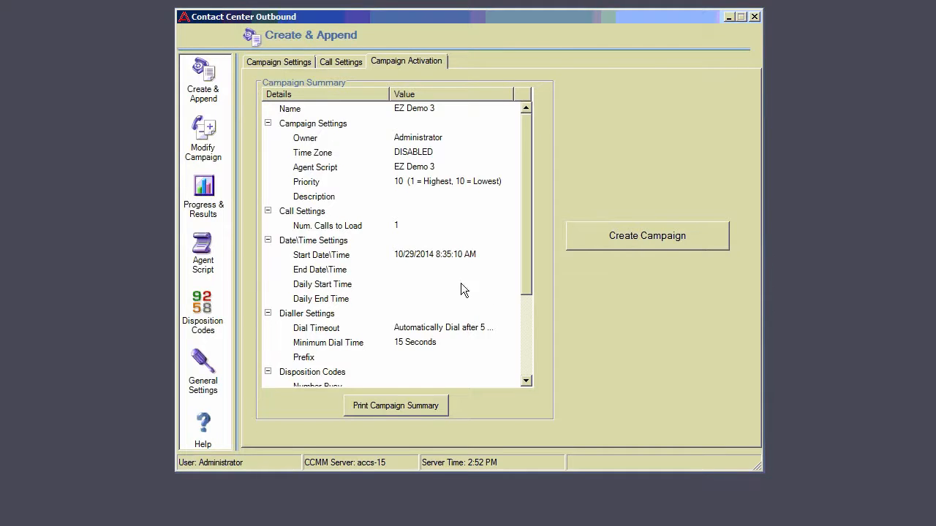
{"action": "left_click", "coordinate": [204, 189]}
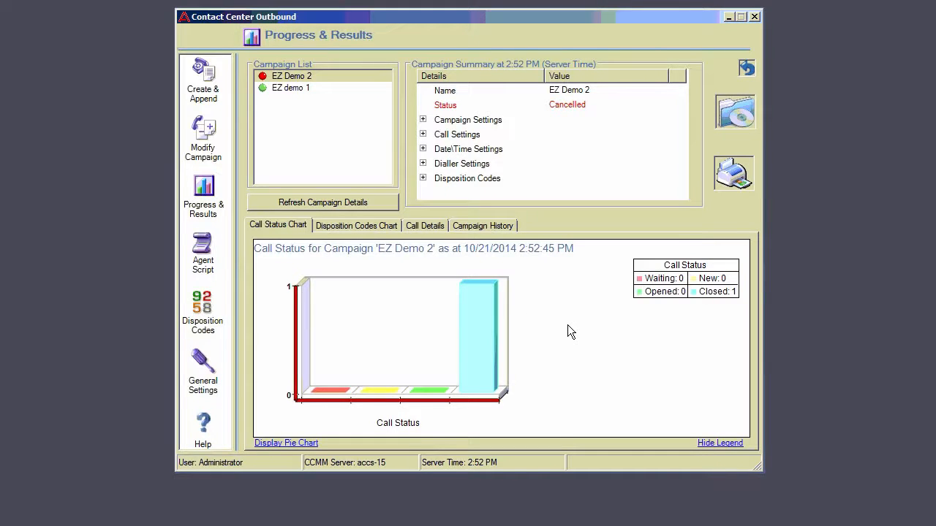
{"action": "left_click", "coordinate": [298, 88]}
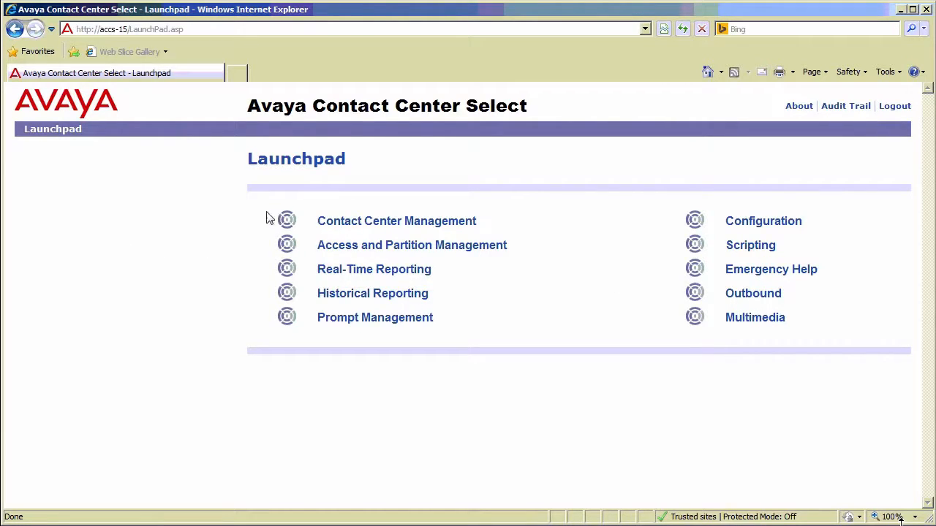
In Contact Center Management, view the skillsets of the wes-agnt agent under the wes-supv supervisor on server CC
{"action": "left_click", "coordinate": [435, 228]}
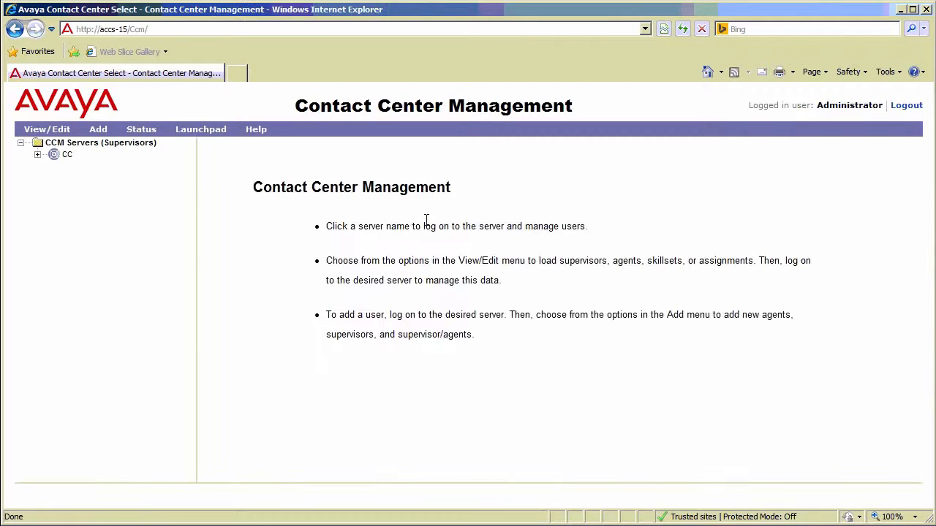
{"action": "left_click", "coordinate": [52, 155]}
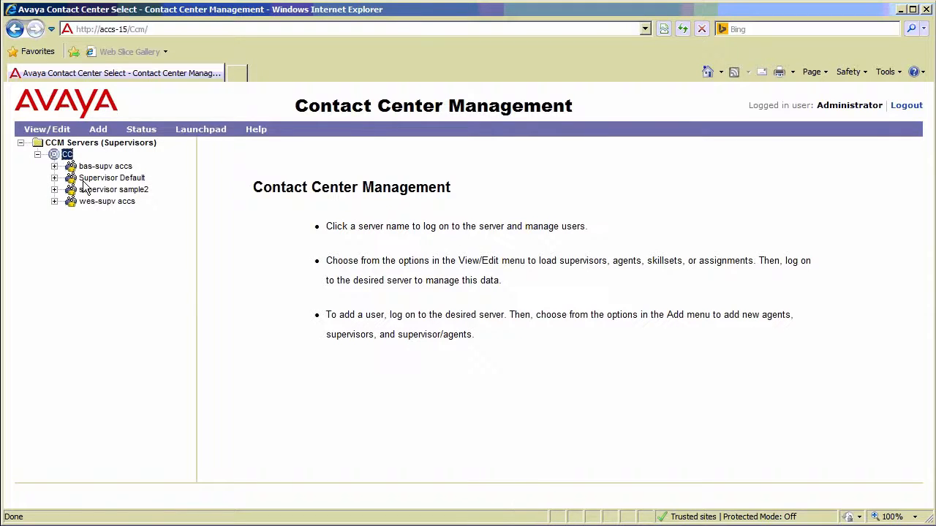
{"action": "left_click", "coordinate": [72, 204]}
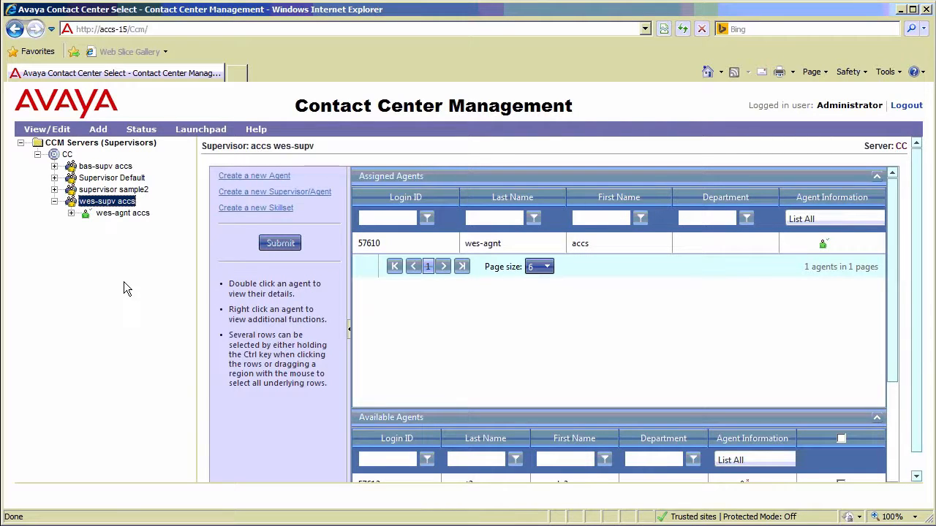
{"action": "right_click", "coordinate": [369, 247]}
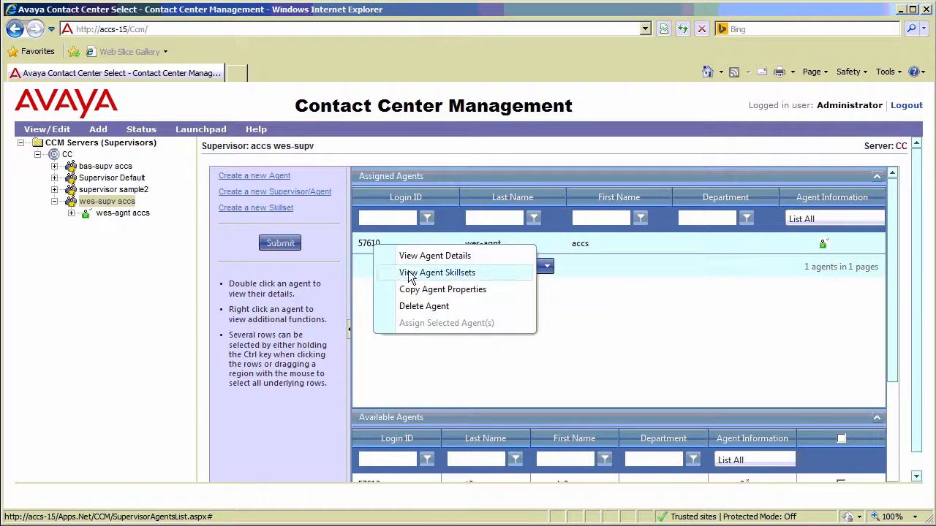
{"action": "left_click", "coordinate": [409, 274]}
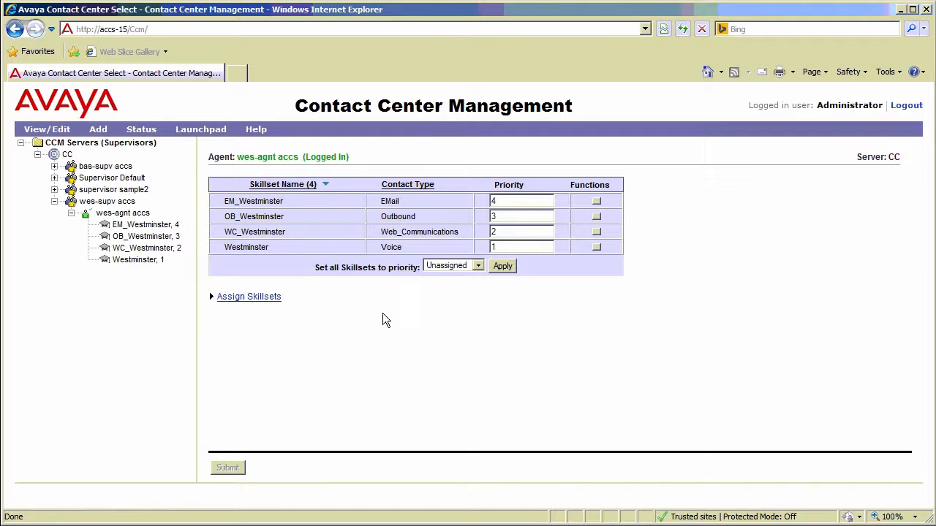
Search the assignable skillsets for names containing EM and open the priority setting of EM_Basking_Ridge
{"action": "left_click", "coordinate": [257, 302]}
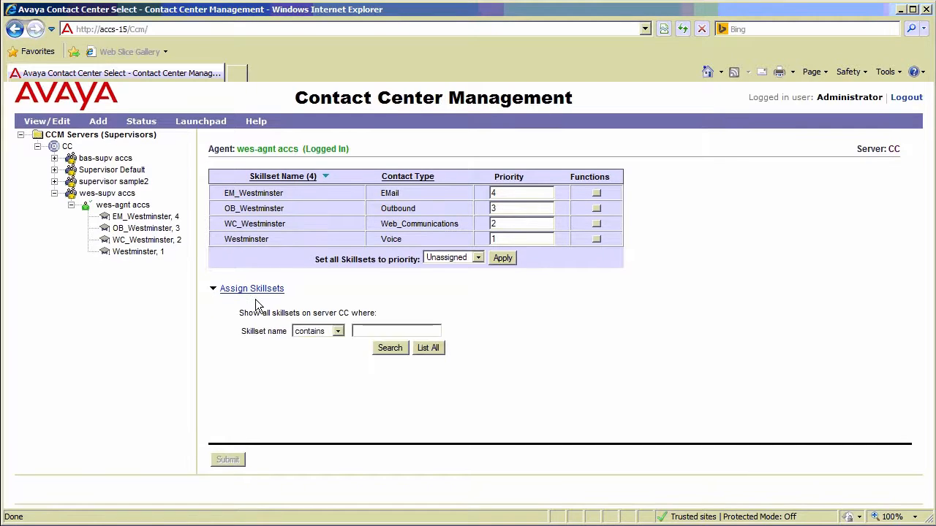
{"action": "left_click", "coordinate": [364, 330]}
{"action": "type", "text": "EM"}
{"action": "left_click", "coordinate": [393, 348]}
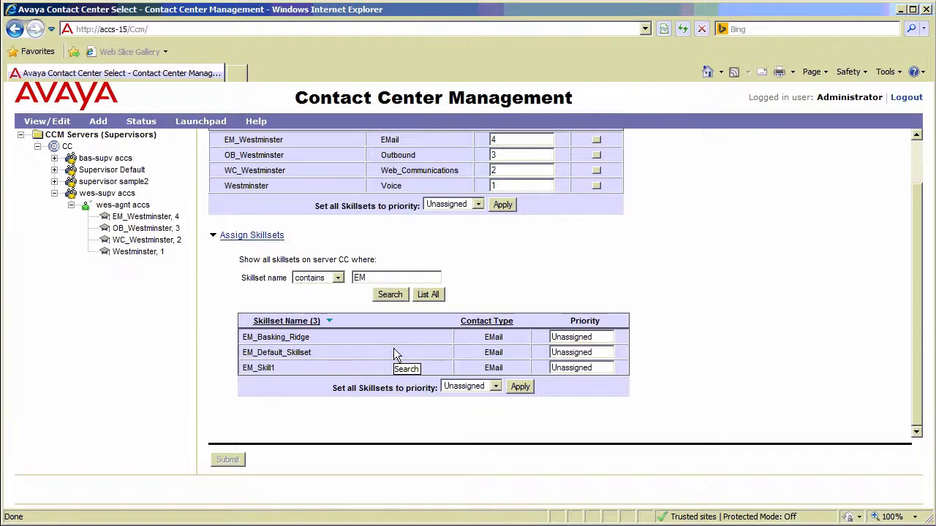
{"action": "left_click", "coordinate": [573, 337]}
{"action": "left_click", "coordinate": [608, 339]}
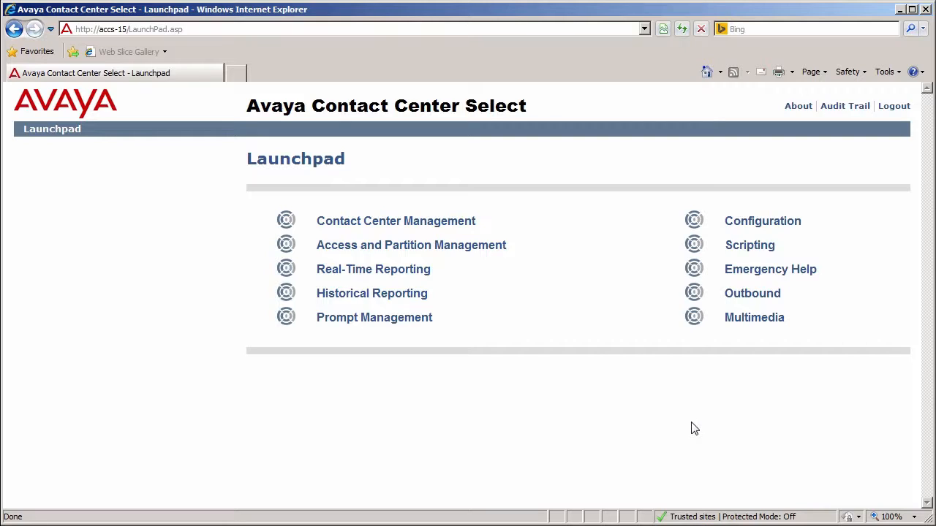
In Historical Reporting, open the Contacts By Agent template of the Contact Summary reports on server CC and enter ezdemo as its save name
{"action": "left_click", "coordinate": [401, 299]}
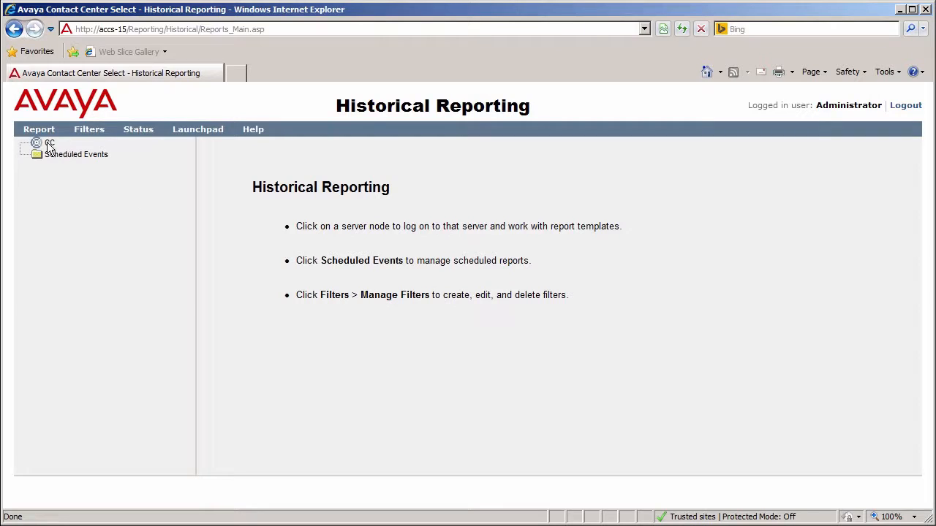
{"action": "left_click", "coordinate": [49, 144]}
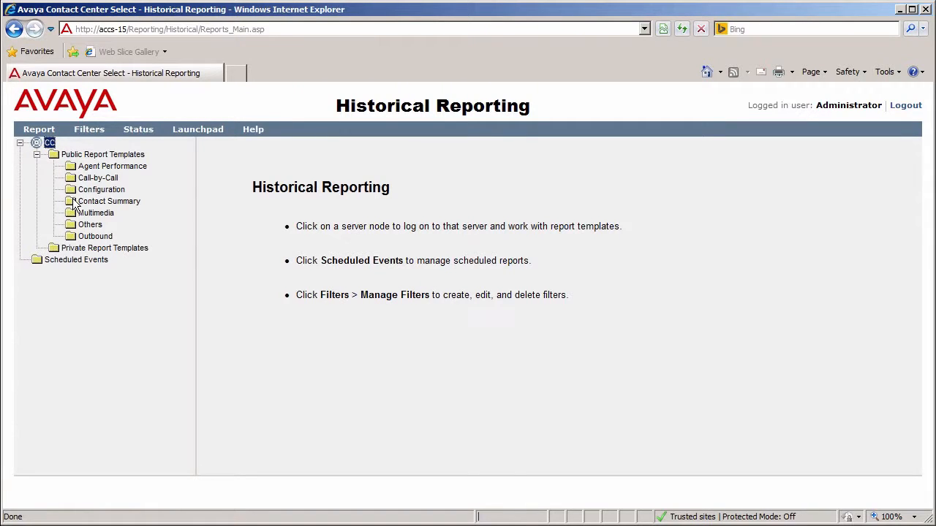
{"action": "left_click", "coordinate": [74, 202]}
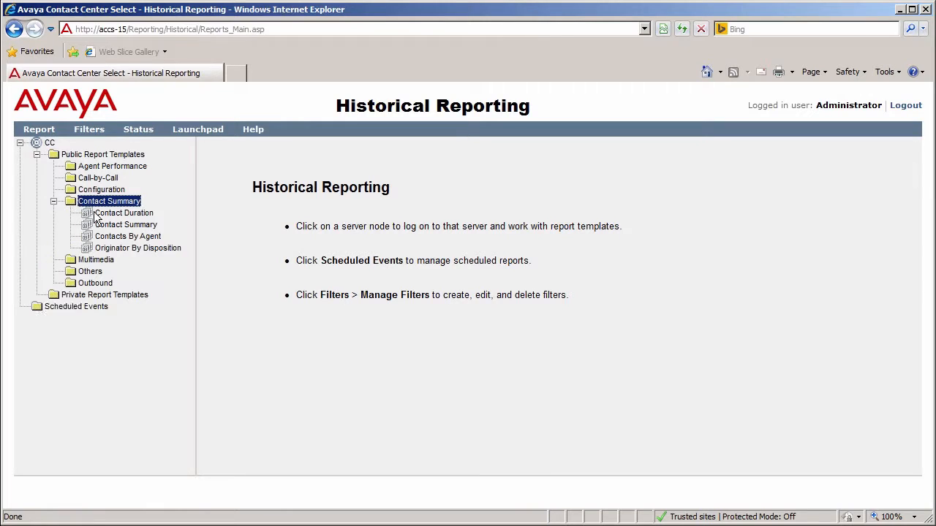
{"action": "left_click", "coordinate": [117, 241]}
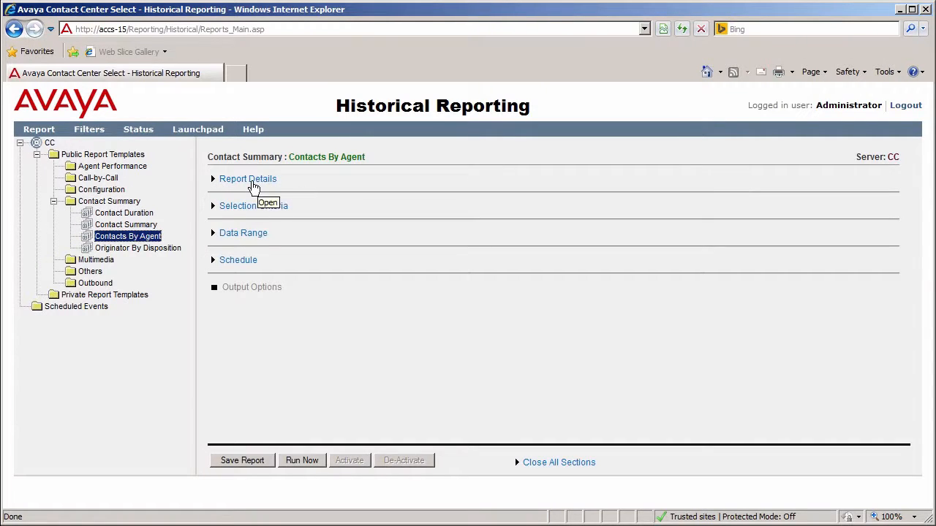
{"action": "left_click", "coordinate": [249, 179]}
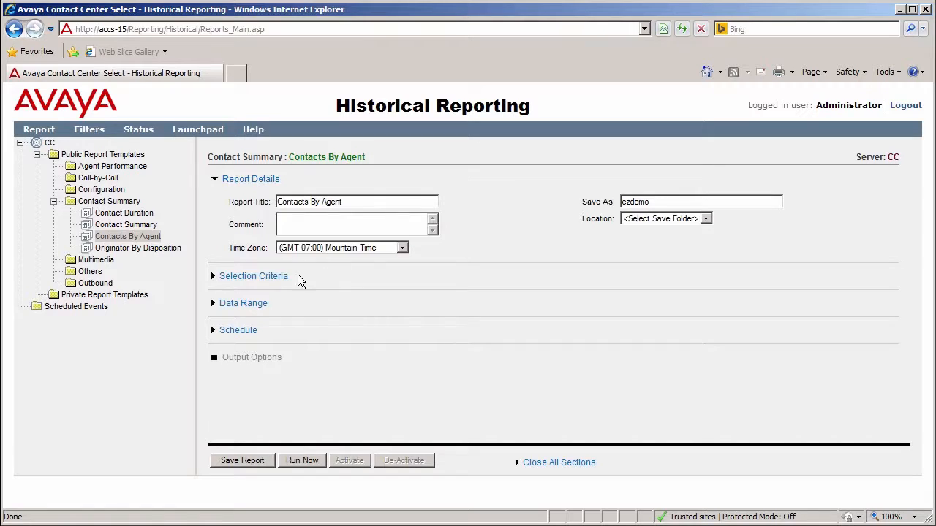
Set the report's selection criterion to Agent GivenName is equal to accs by choosing the wes-agnt element
{"action": "left_click", "coordinate": [276, 279]}
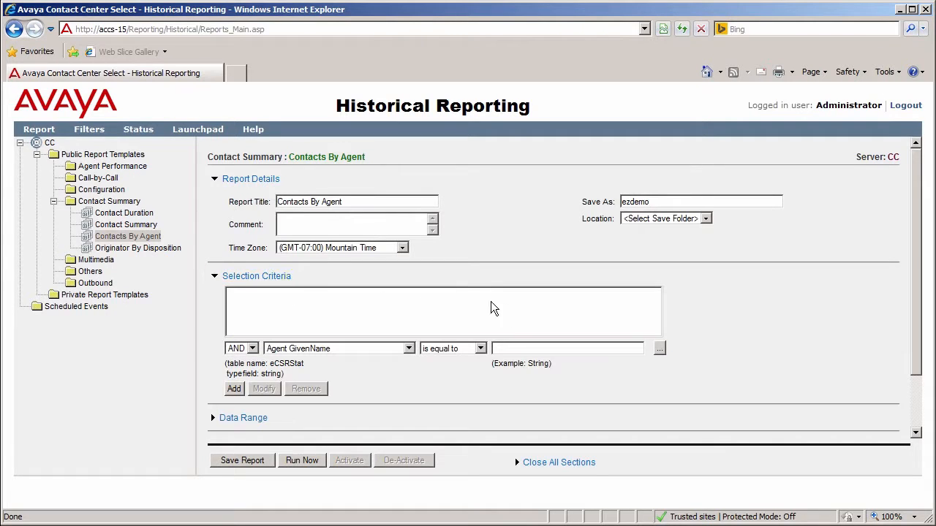
{"action": "left_click", "coordinate": [660, 350]}
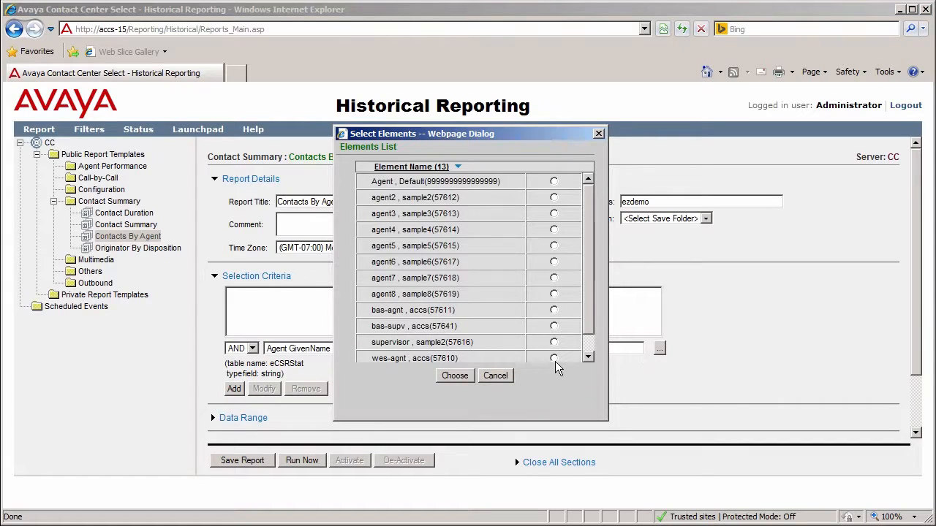
{"action": "left_click", "coordinate": [553, 359]}
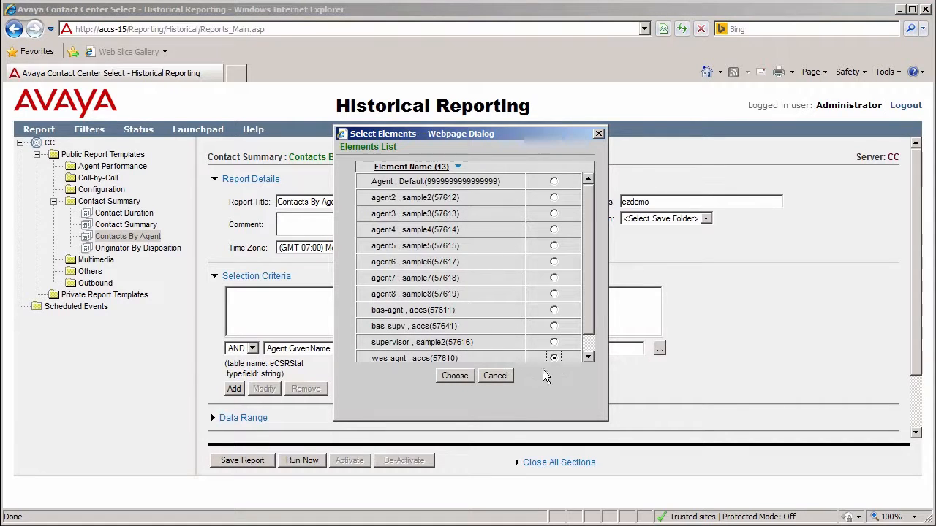
{"action": "left_click", "coordinate": [455, 376]}
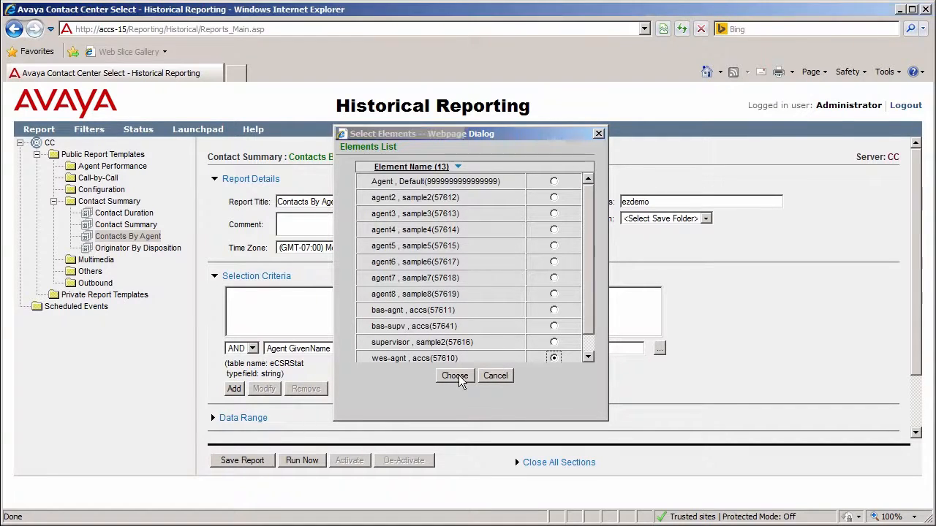
Set the report's data range to Weekly, covering the last week
{"action": "left_click", "coordinate": [239, 422]}
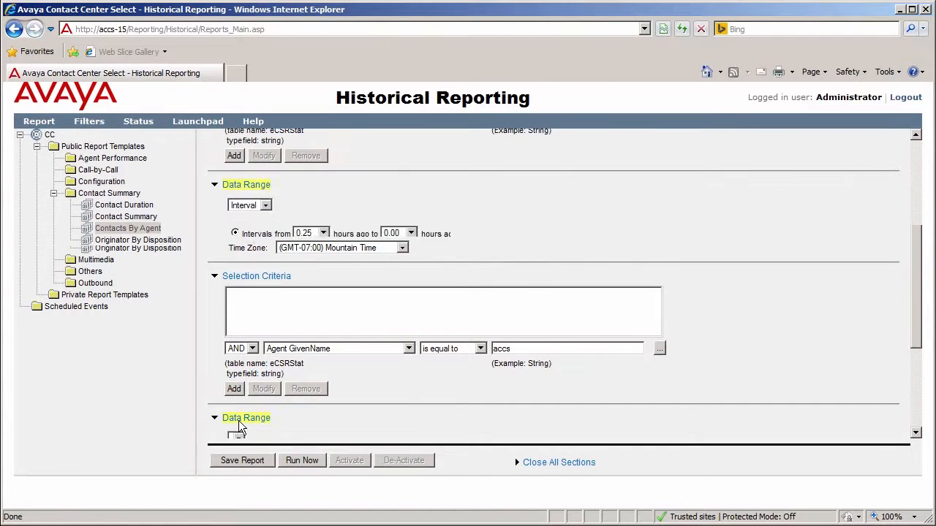
{"action": "left_click", "coordinate": [266, 206]}
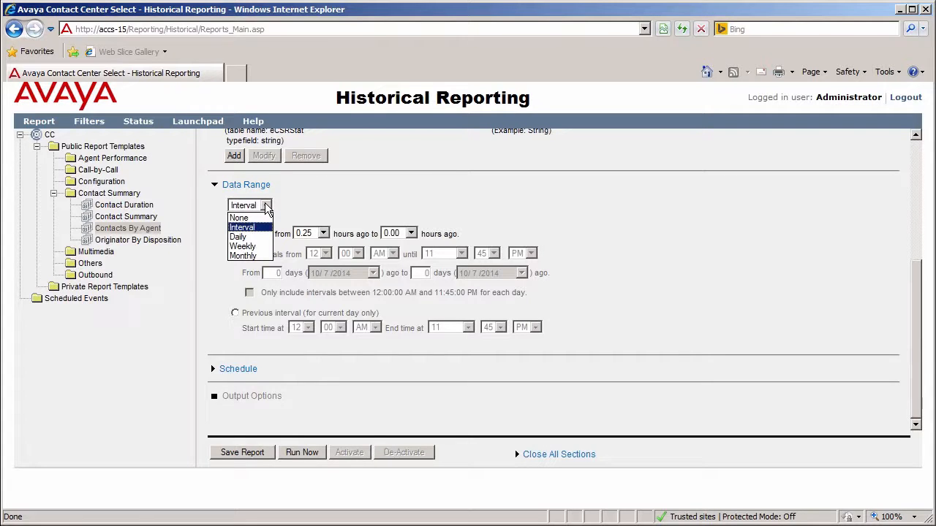
{"action": "left_click", "coordinate": [241, 246]}
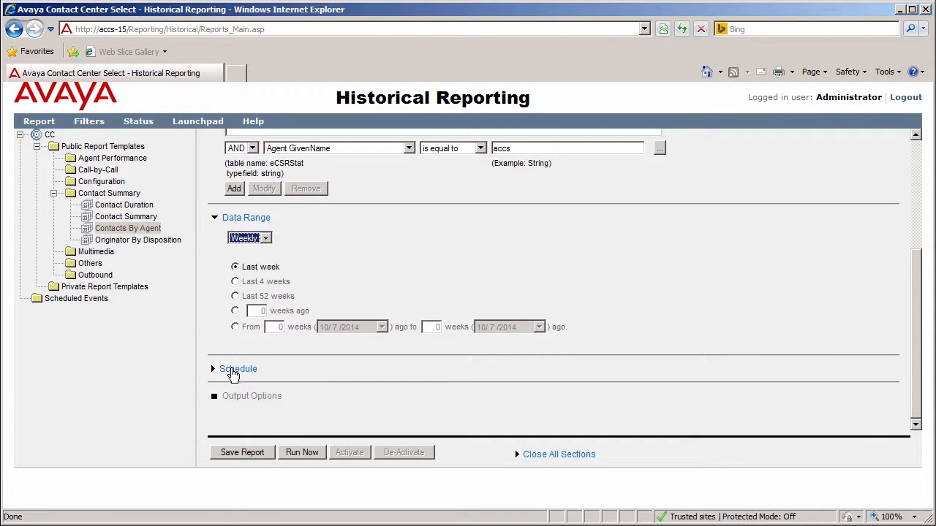
Enable the weekly schedule for the report and set its run time to 8:00 AM
{"action": "left_click", "coordinate": [232, 370]}
{"action": "scroll", "coordinate": [228, 376], "scroll_direction": "down", "scroll_amount": 1}
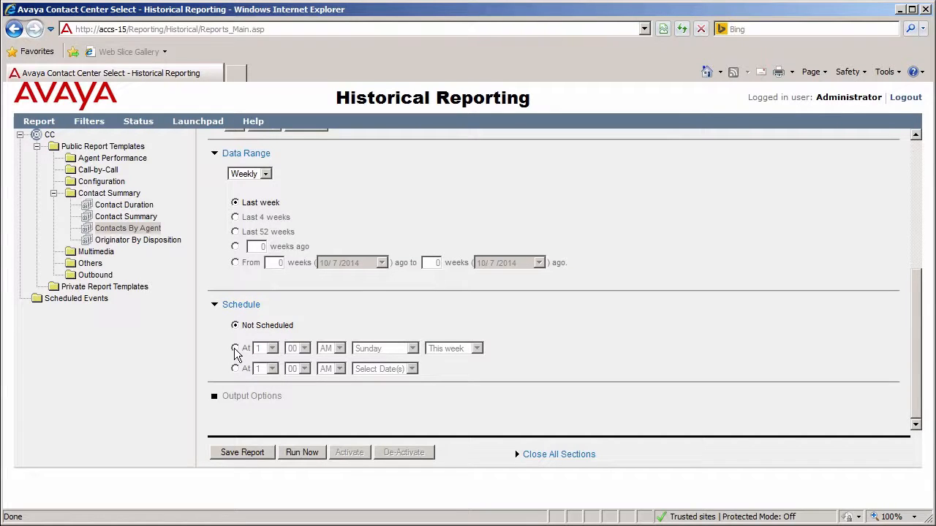
{"action": "left_click", "coordinate": [235, 349]}
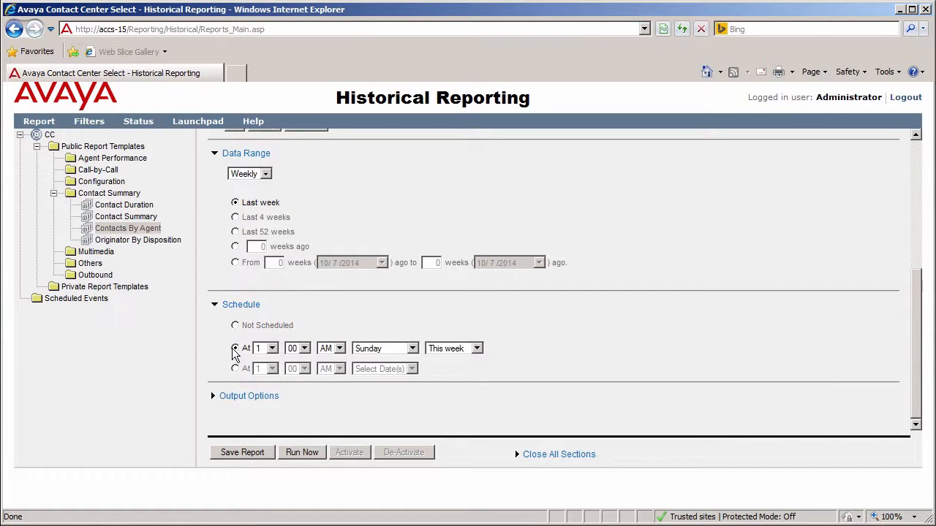
{"action": "left_click", "coordinate": [272, 349]}
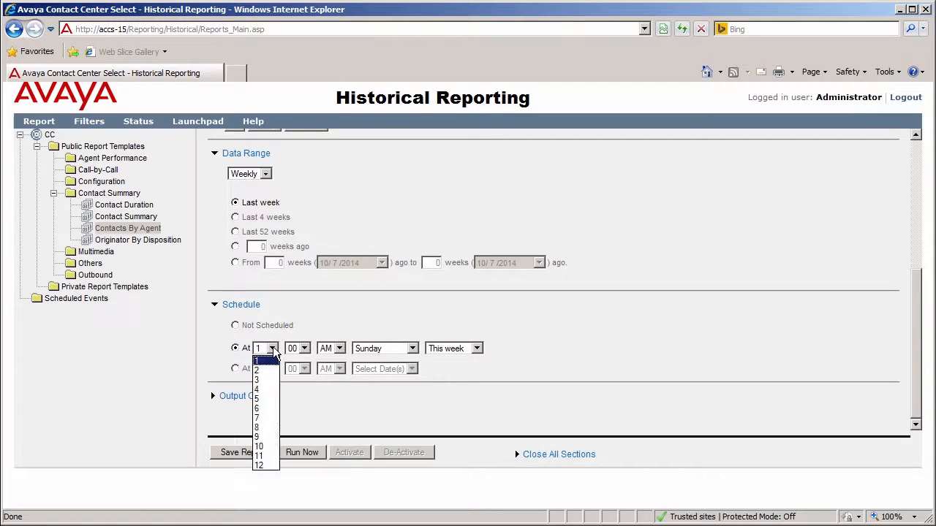
{"action": "left_click", "coordinate": [260, 427]}
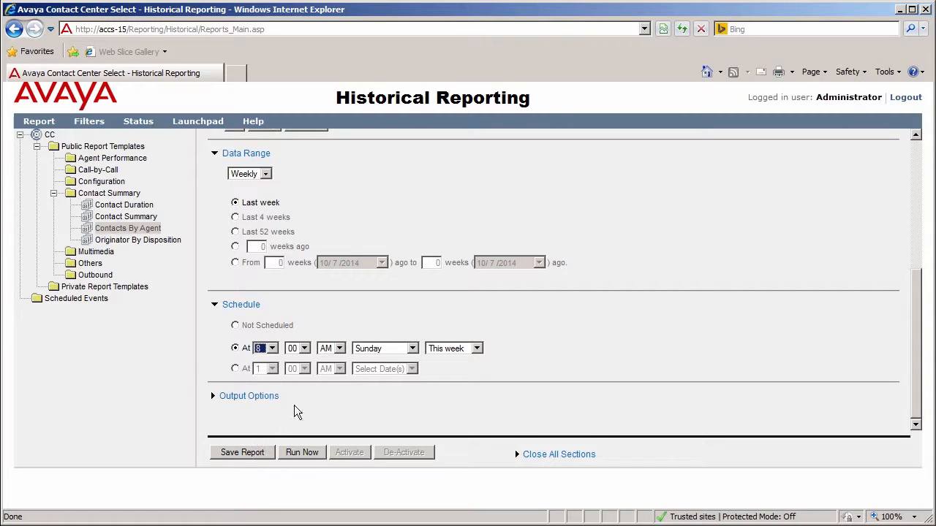
Set the schedule to run on Sunday, Monday and Friday, repeating every week
{"action": "left_click", "coordinate": [413, 348]}
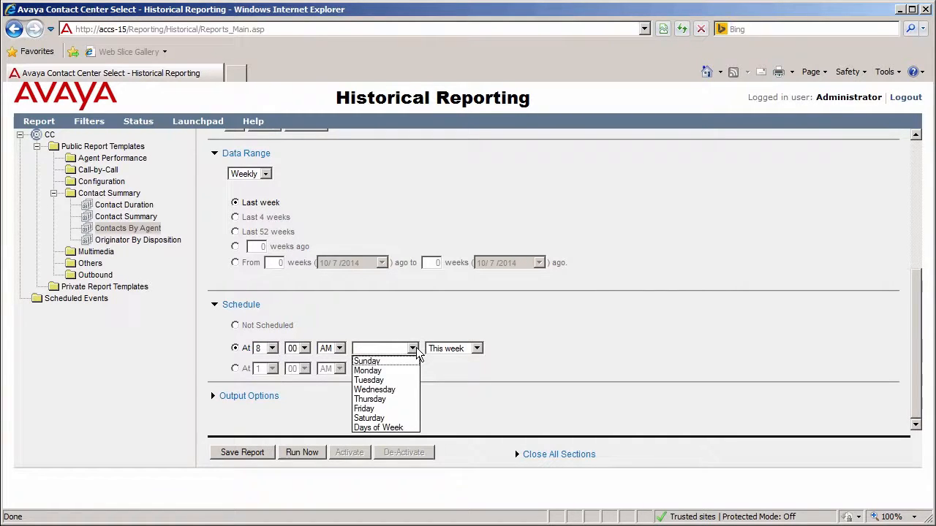
{"action": "left_click", "coordinate": [392, 428]}
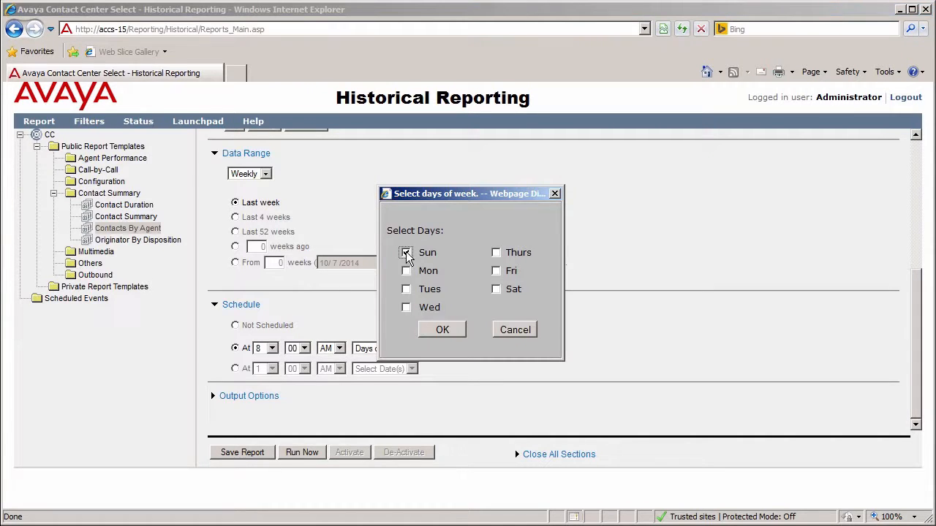
{"action": "left_click", "coordinate": [406, 271]}
{"action": "left_click", "coordinate": [496, 271]}
{"action": "left_click", "coordinate": [443, 330]}
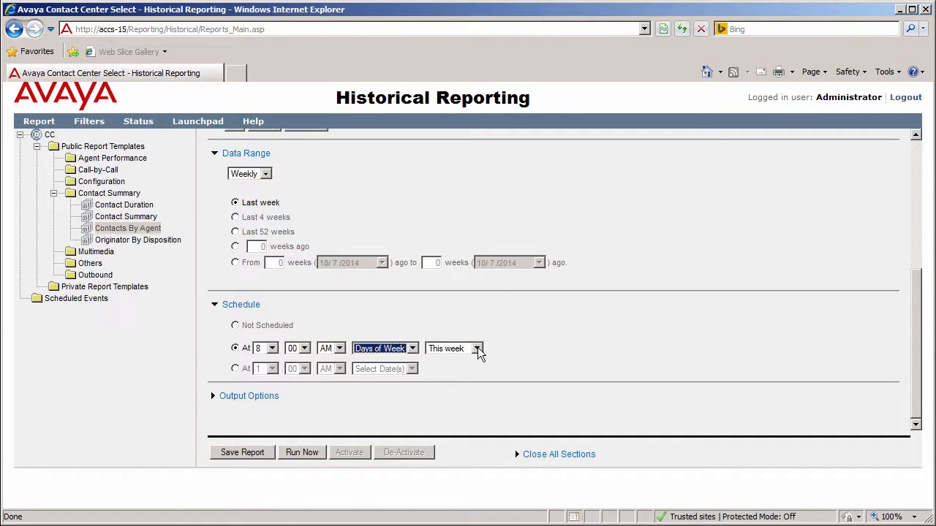
{"action": "left_click", "coordinate": [476, 348]}
{"action": "left_click", "coordinate": [462, 371]}
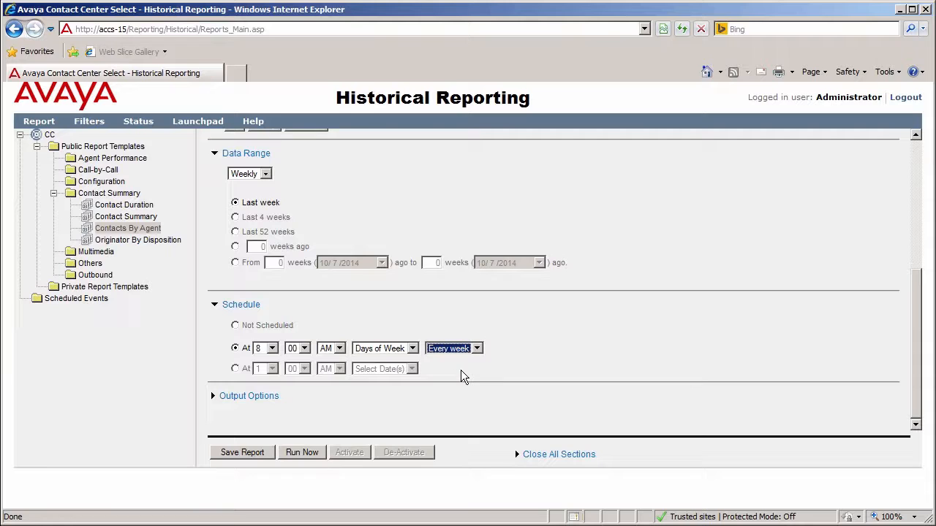
Output the report to a file named ezdemo in MS_Excel_Format (*.xls) and enable e-mail notification to the recipient's address
{"action": "left_click", "coordinate": [261, 397]}
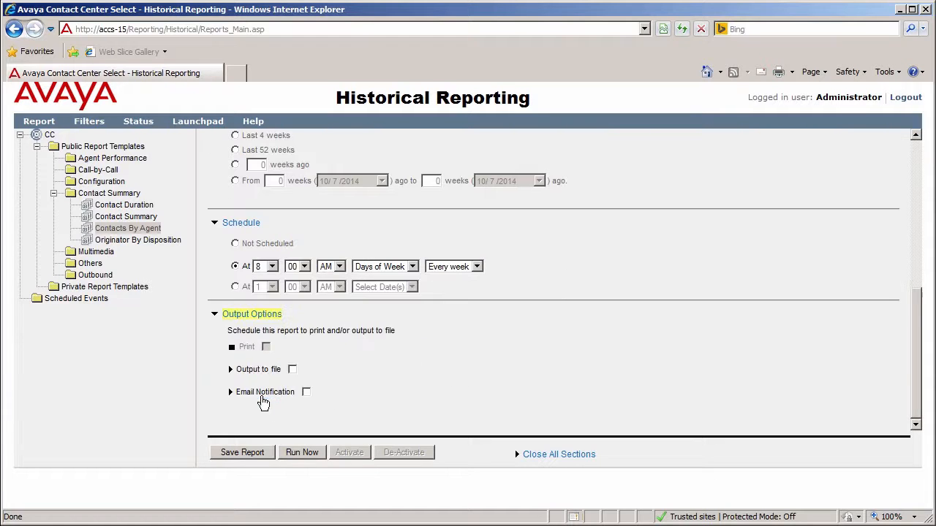
{"action": "left_click", "coordinate": [295, 372]}
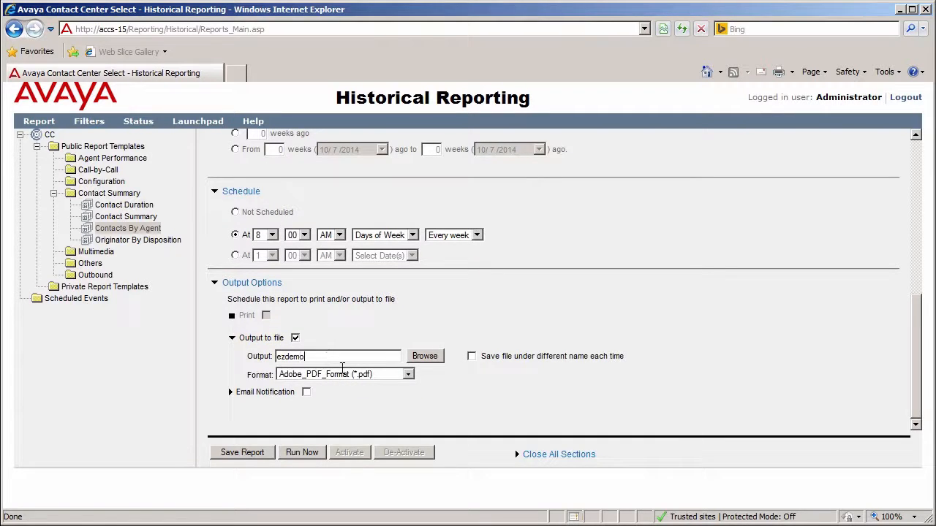
{"action": "left_click", "coordinate": [408, 375]}
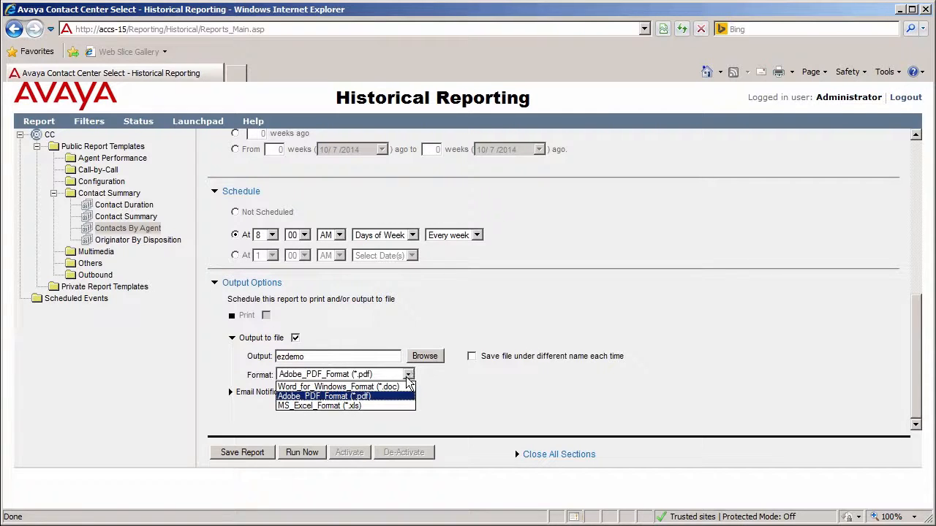
{"action": "left_click", "coordinate": [346, 406]}
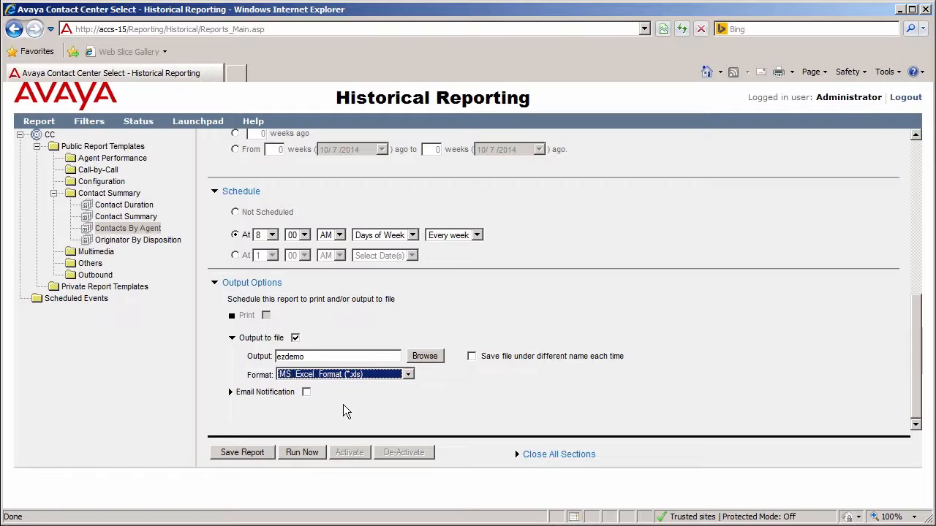
{"action": "left_click", "coordinate": [307, 393]}
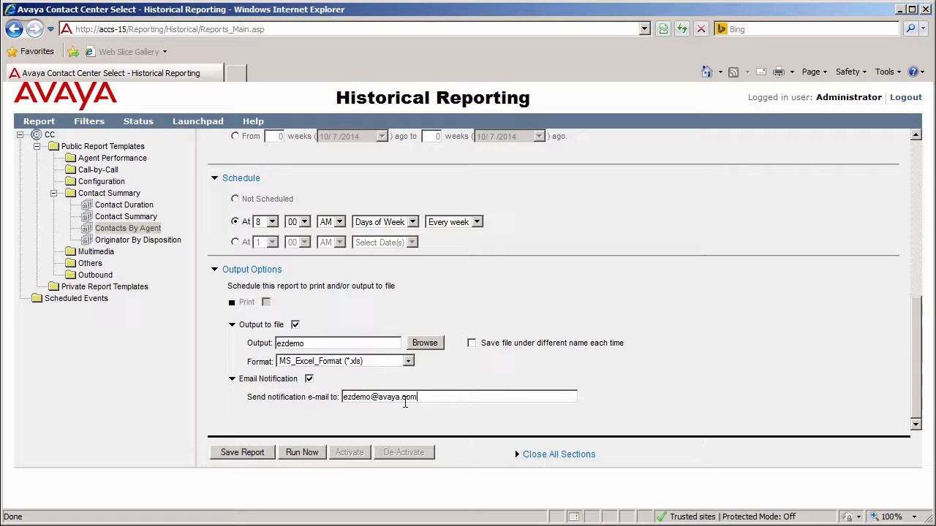
Run the Contacts By Agent report immediately and go to its 10/2/2014 section
{"action": "left_click", "coordinate": [300, 454]}
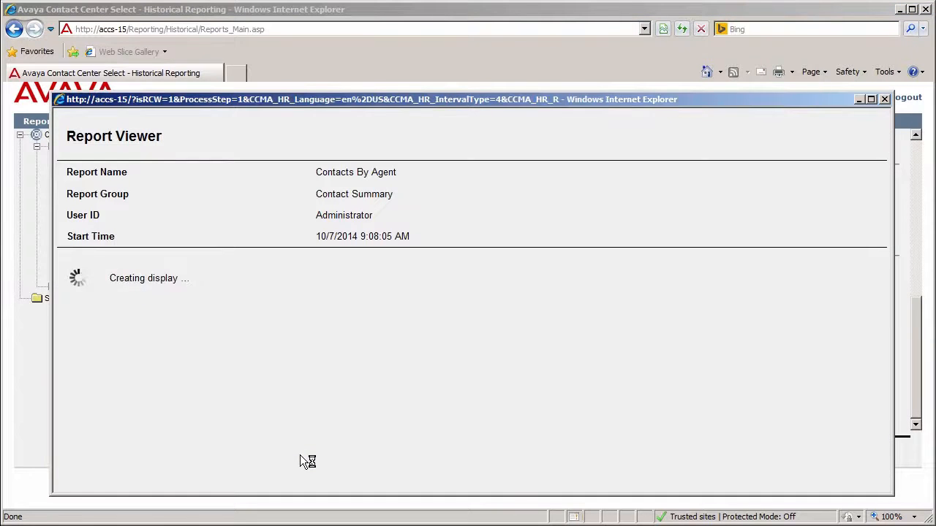
{"action": "left_click", "coordinate": [80, 145]}
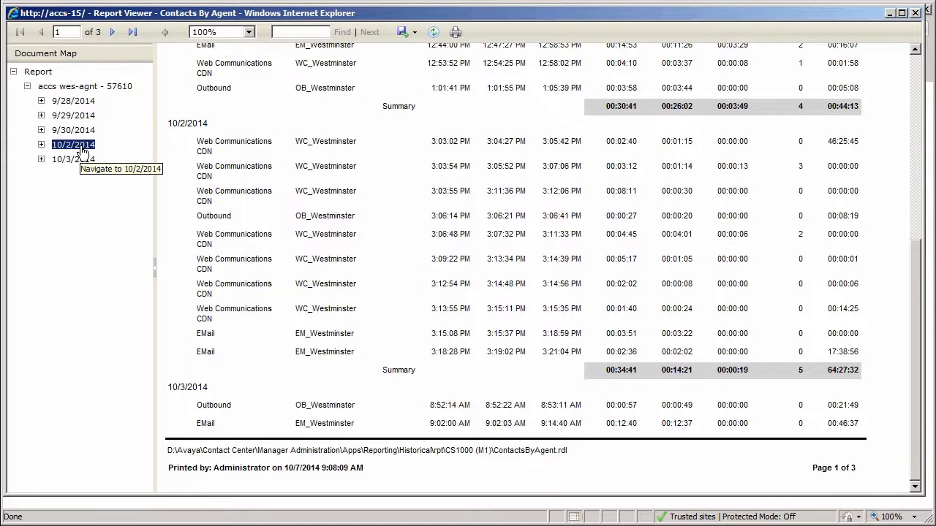
Export the displayed report to Excel and save the downloaded file Report.xlsx
{"action": "left_click", "coordinate": [414, 37]}
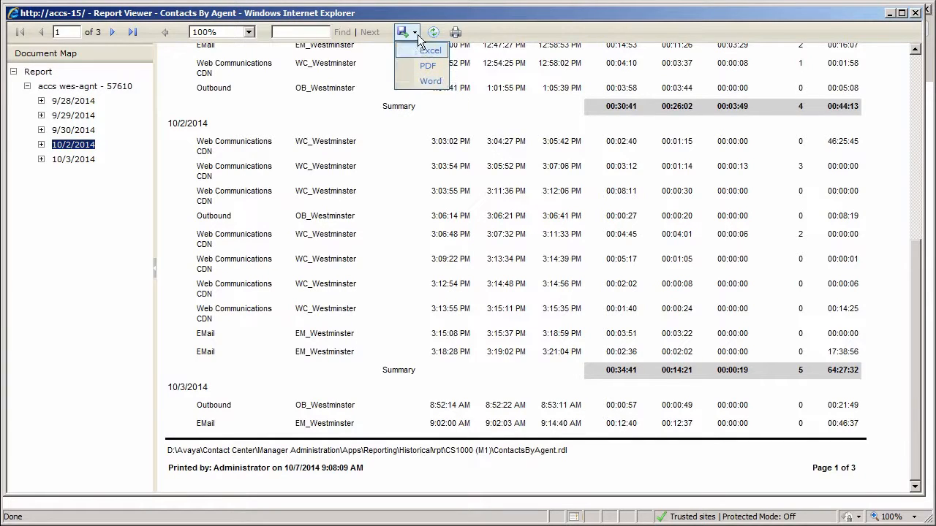
{"action": "left_click", "coordinate": [438, 51]}
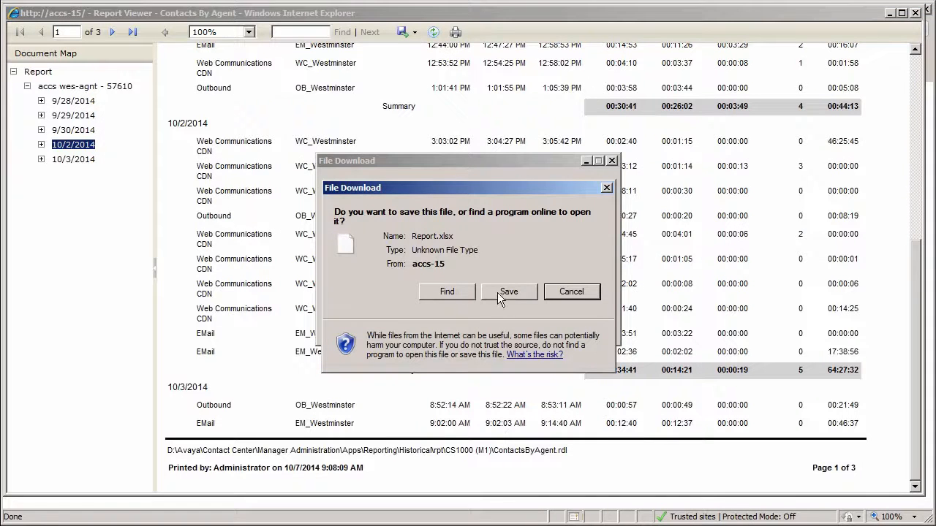
{"action": "left_click", "coordinate": [499, 293]}
{"action": "left_click", "coordinate": [670, 503]}
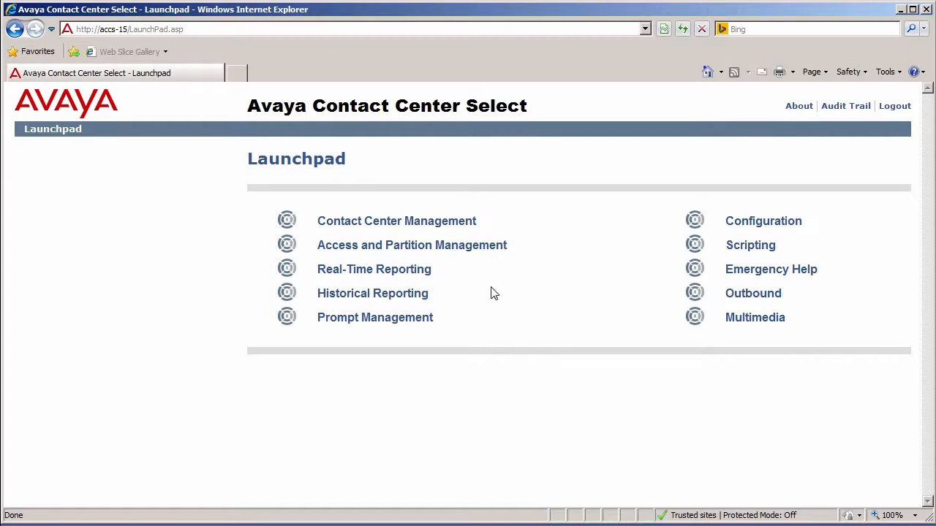
In Real-Time Reporting, open the properties of the public graphical display CC_Status
{"action": "left_click", "coordinate": [377, 276]}
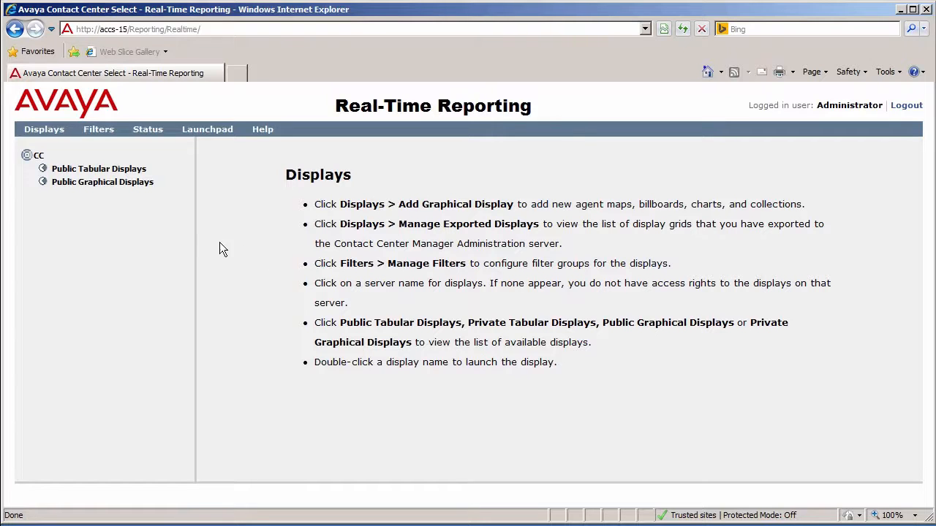
{"action": "left_click", "coordinate": [69, 186]}
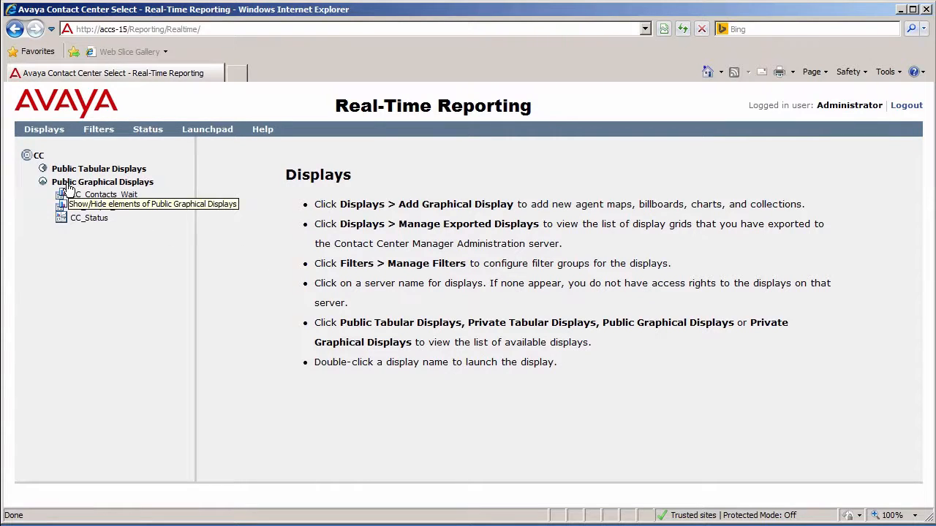
{"action": "left_click", "coordinate": [84, 220]}
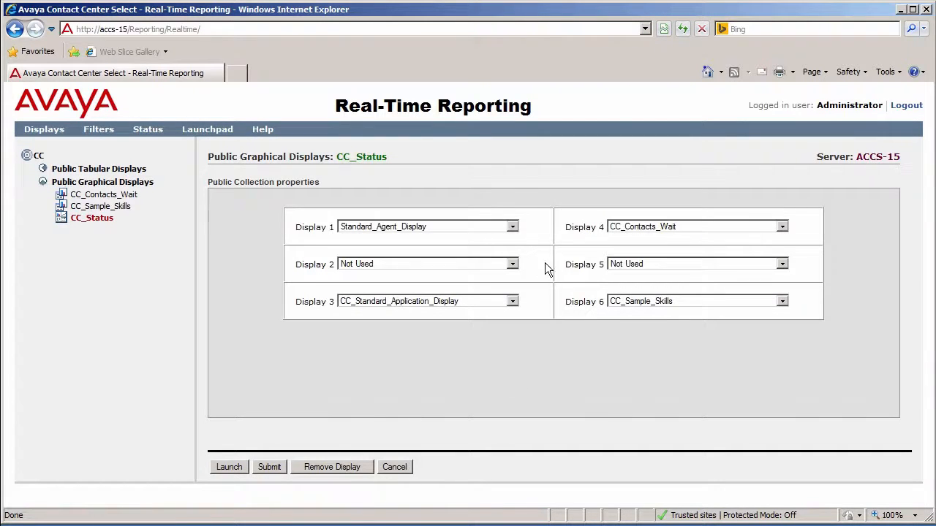
Set Display 1 of the CC_Status collection to CC_Standard_Agent_Display, save the collection and launch it
{"action": "left_click", "coordinate": [512, 227]}
{"action": "left_click", "coordinate": [431, 317]}
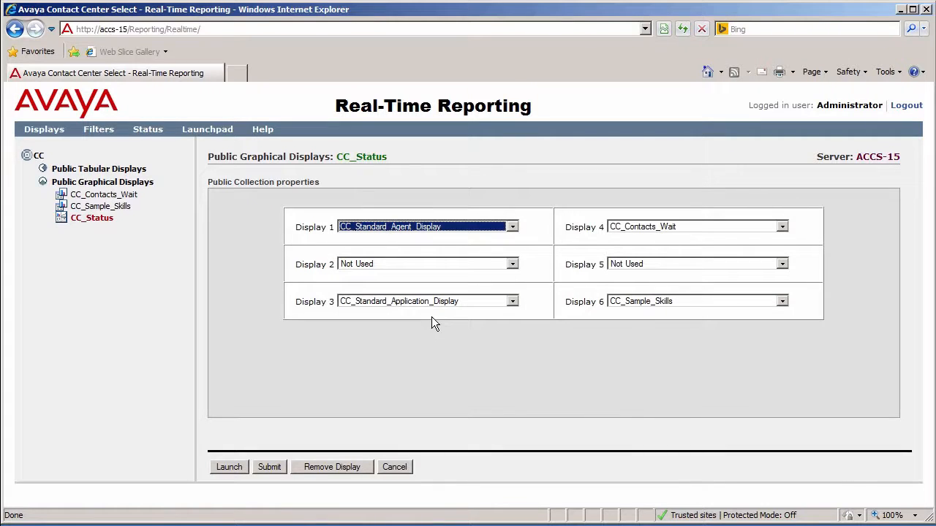
{"action": "left_click", "coordinate": [270, 467]}
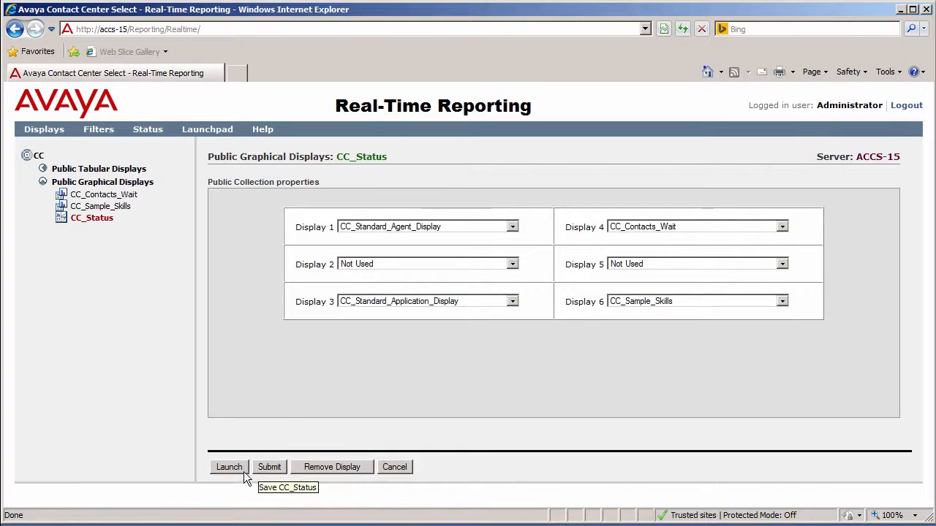
{"action": "left_click", "coordinate": [229, 468]}
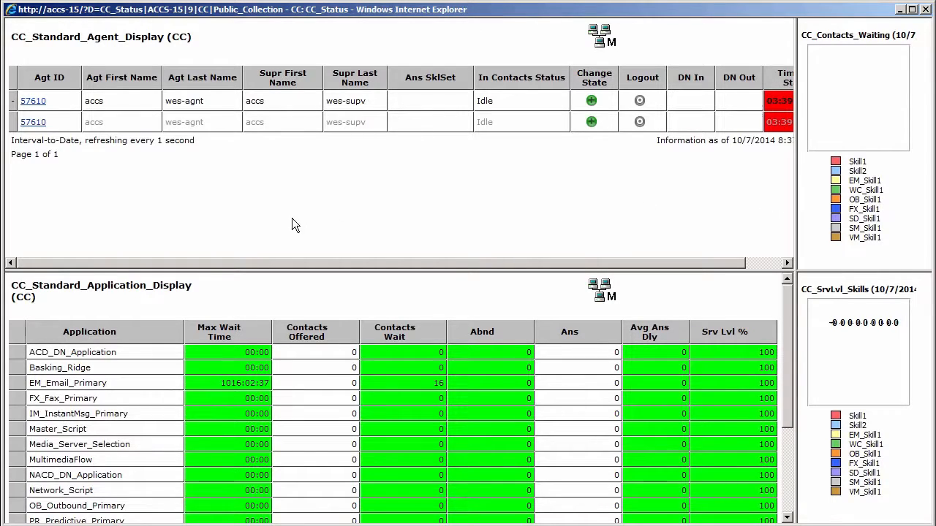
View the wes-agnt agent's skillset assignments from the agent display and return to the real-time display
{"action": "left_click", "coordinate": [34, 103]}
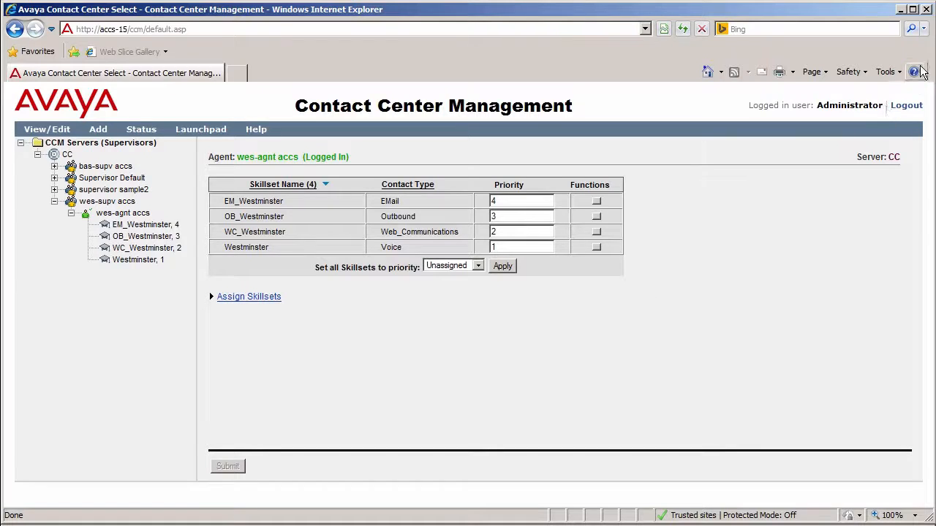
{"action": "left_click", "coordinate": [925, 9]}
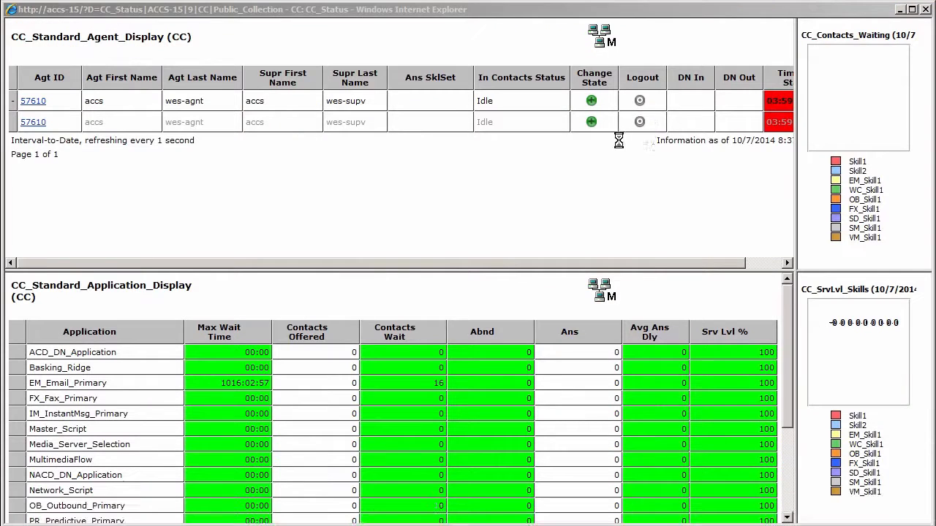
Change the state of agent accs wes-agnt to Not Ready with reason code 8704 - Break
{"action": "left_click", "coordinate": [592, 101]}
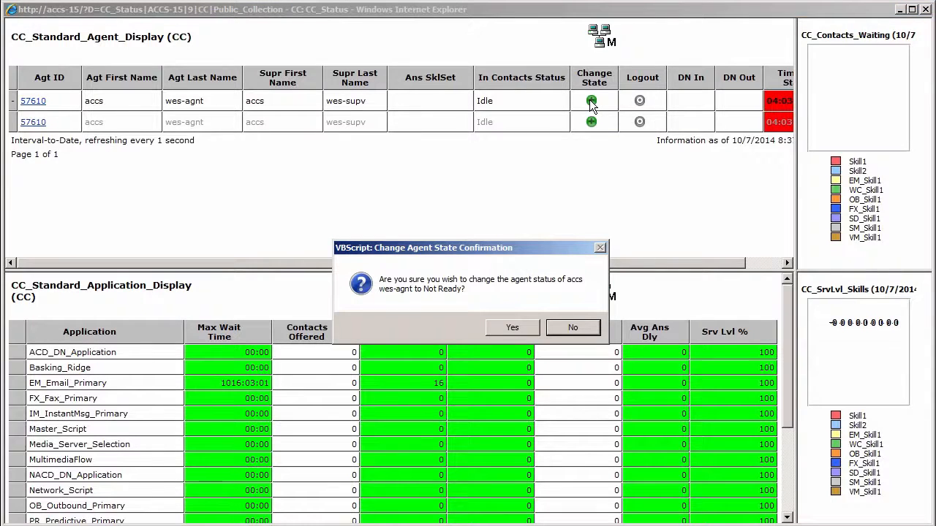
{"action": "left_click", "coordinate": [512, 328]}
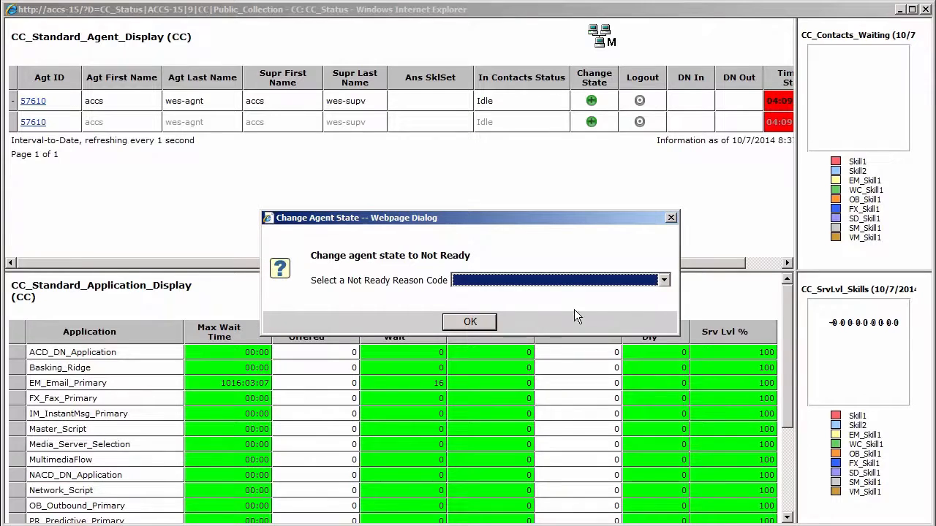
{"action": "left_click", "coordinate": [666, 281]}
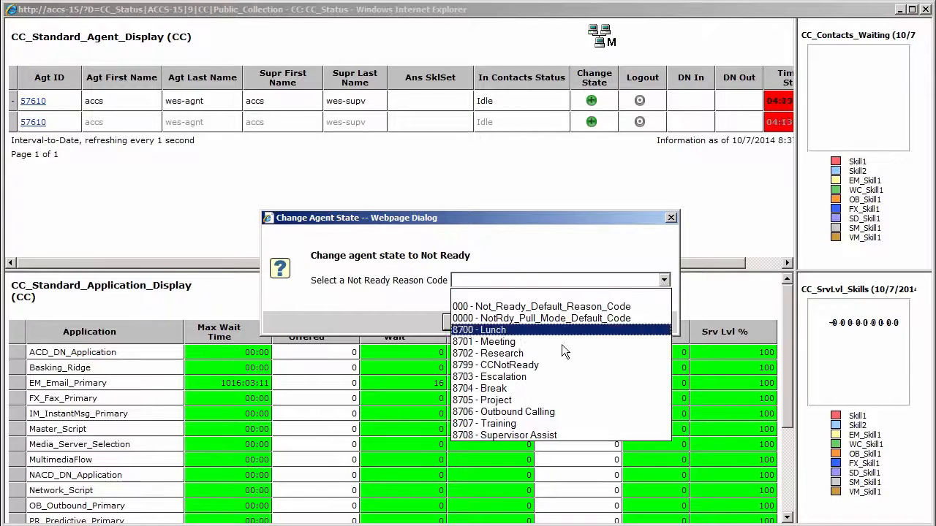
{"action": "left_click", "coordinate": [497, 387]}
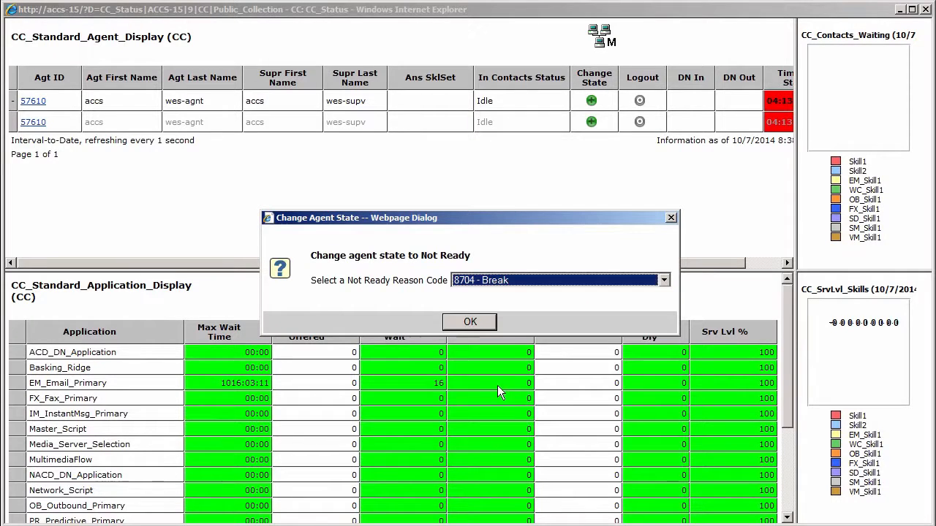
{"action": "left_click", "coordinate": [468, 319]}
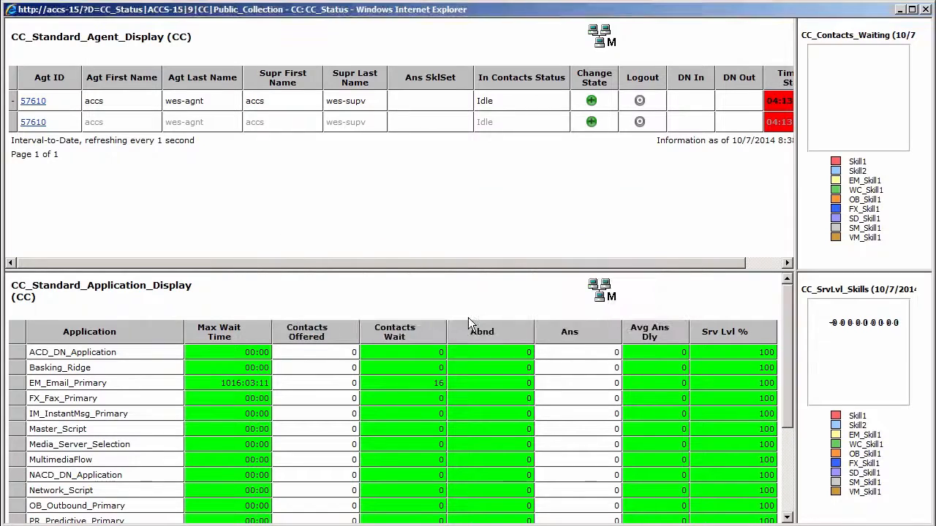